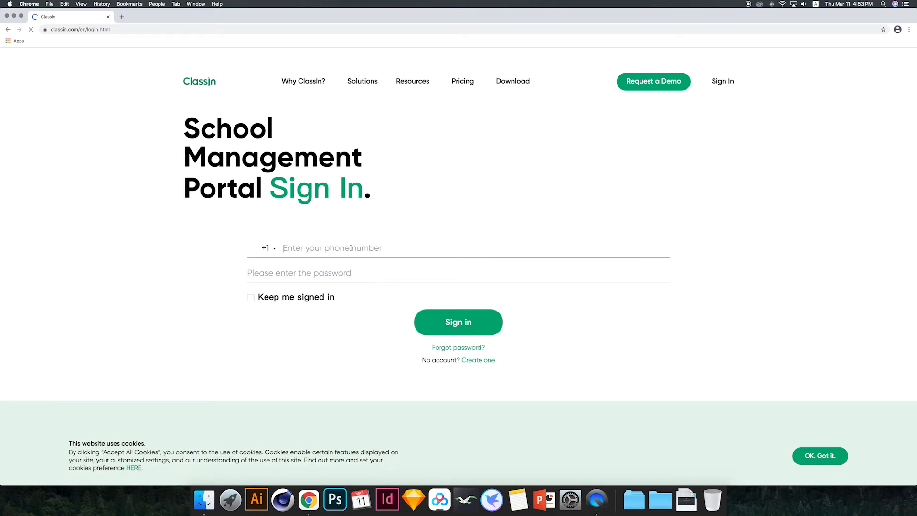
Sign in to the school management portal with the account phone number and password.
text(8??????)
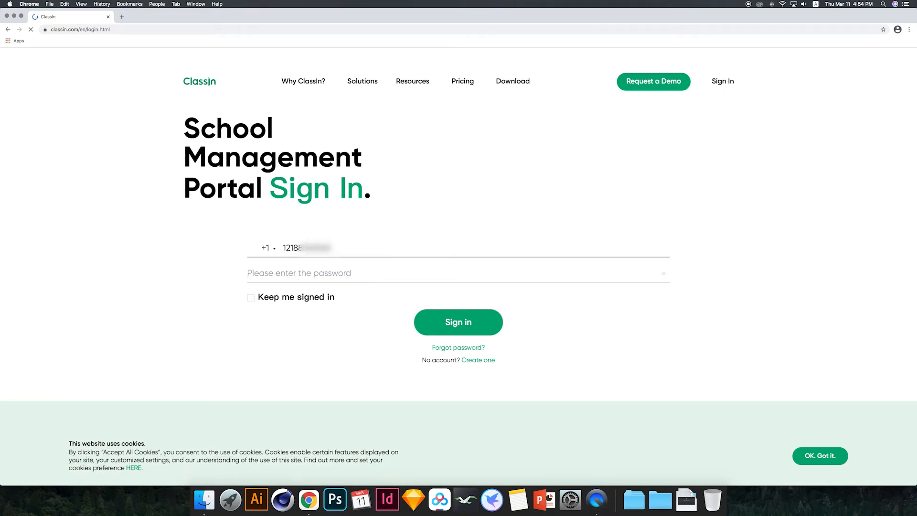
click(249, 273)
text(?)
key(BackSpace)
text(?????)
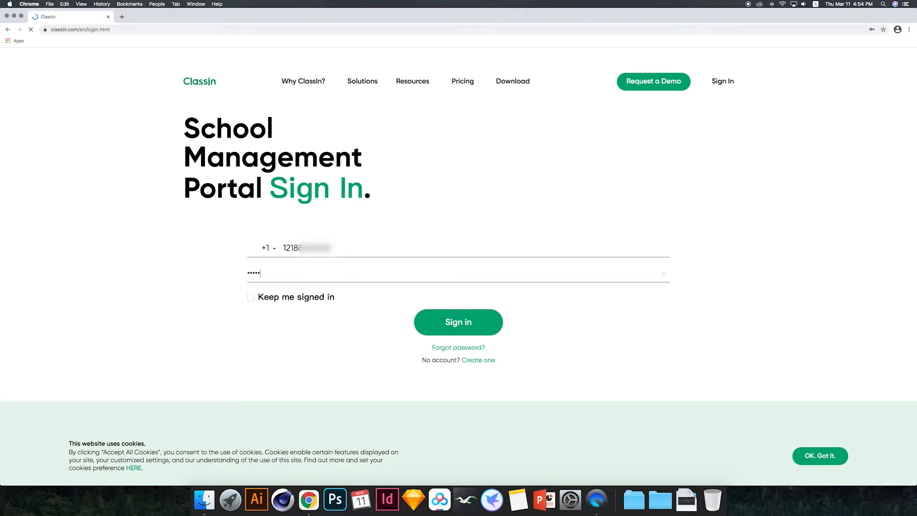
click(453, 326)
drag(418, 308, 502, 304)
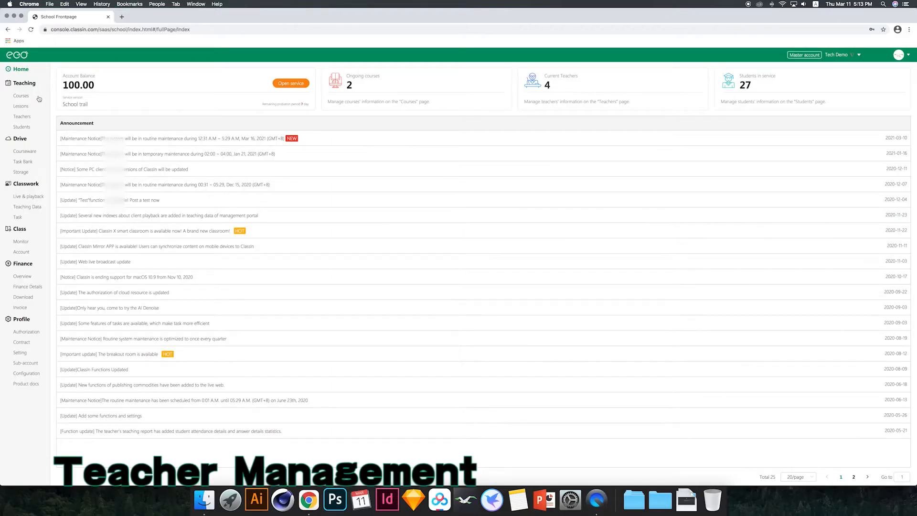
Open the batch import form for adding teachers to the school.
click(31, 120)
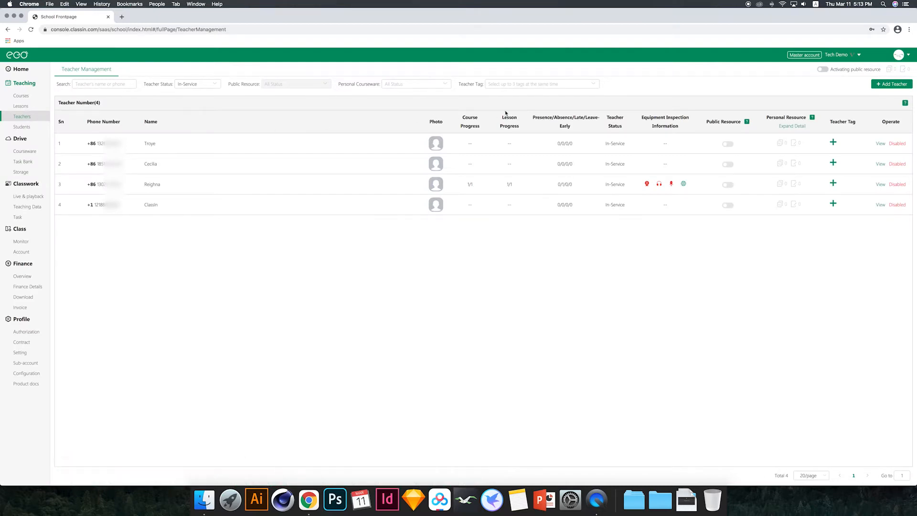
click(873, 84)
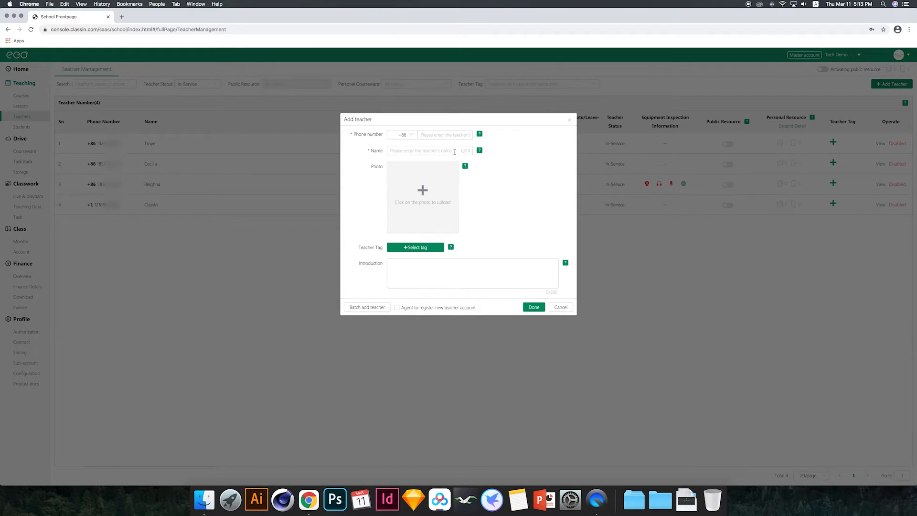
click(367, 307)
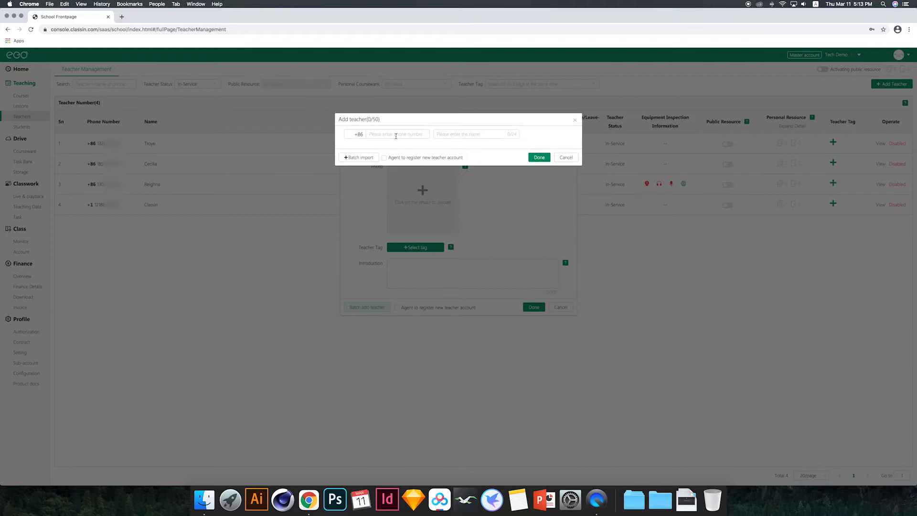
click(367, 157)
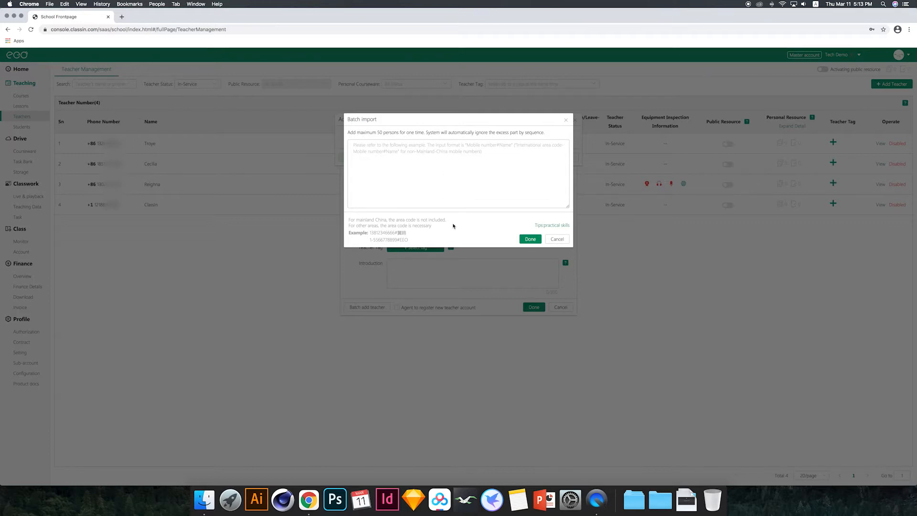
mouse_move(547, 224)
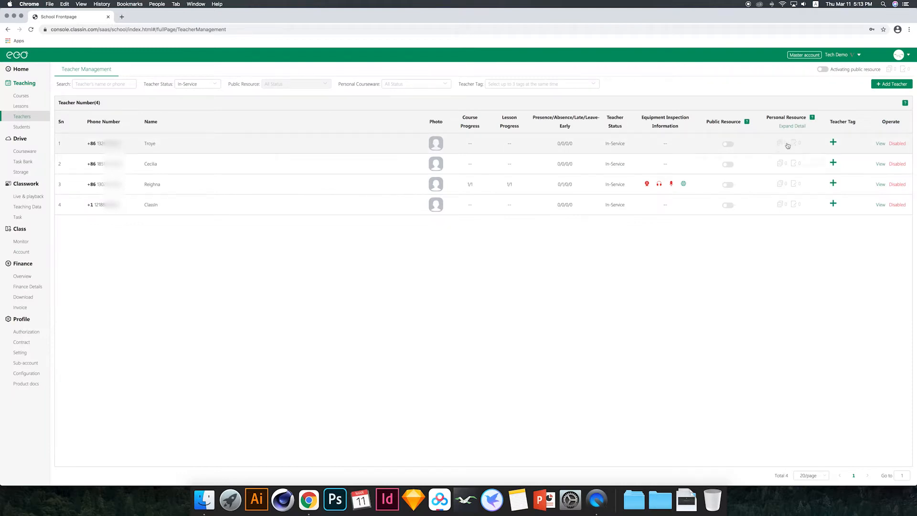
Authorize the Grade 7 Critical Thinking courseware folder as a personal resource for the first listed teacher.
mouse_move(784, 148)
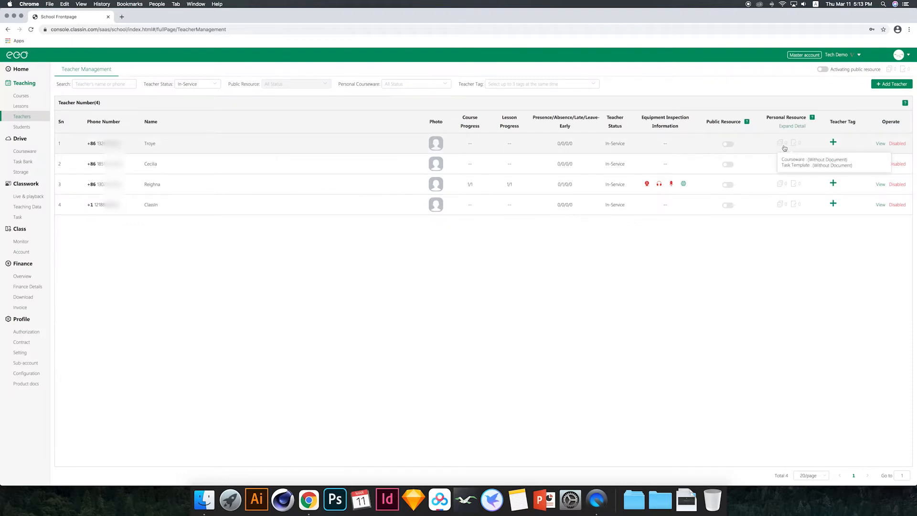
click(783, 147)
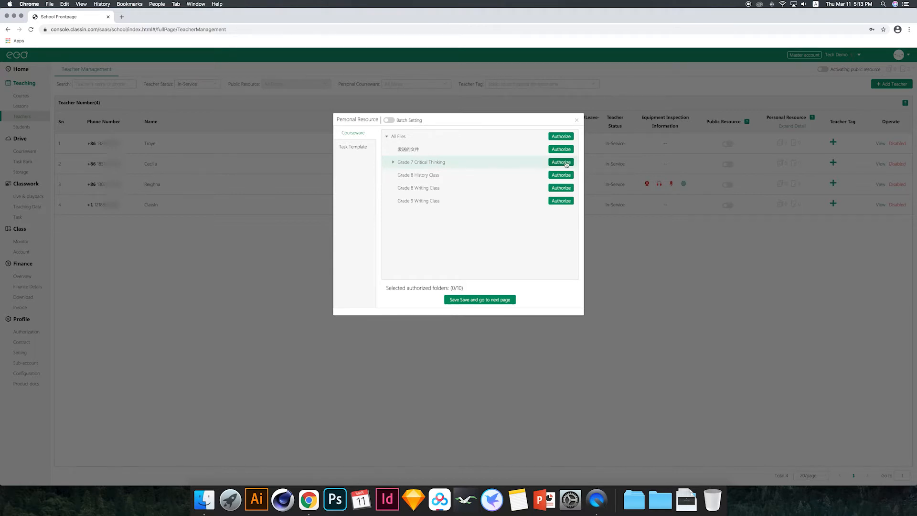
click(566, 162)
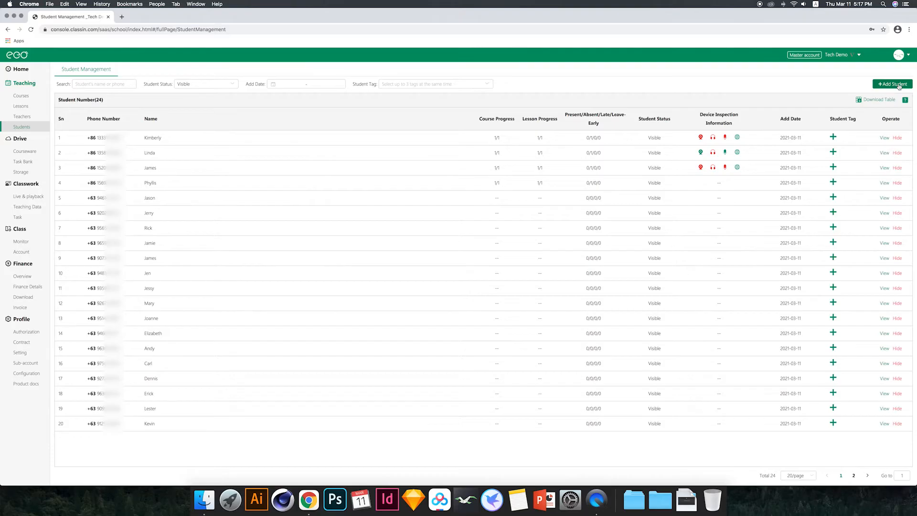
Look at the batch import form for adding students and open the first listed student's details.
click(891, 84)
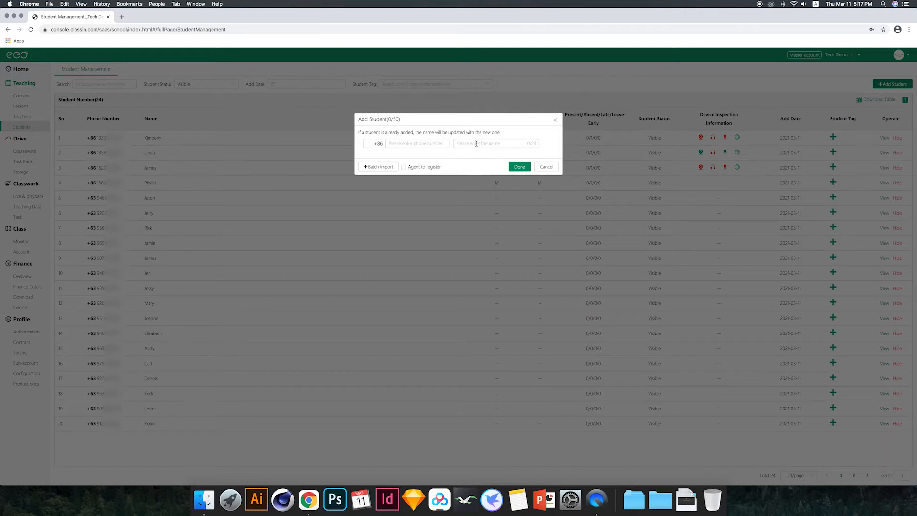
click(378, 166)
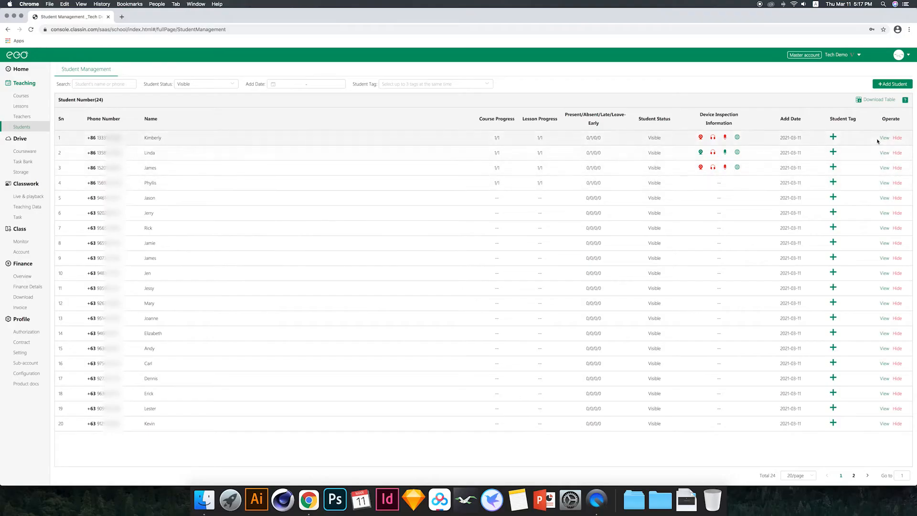
click(881, 139)
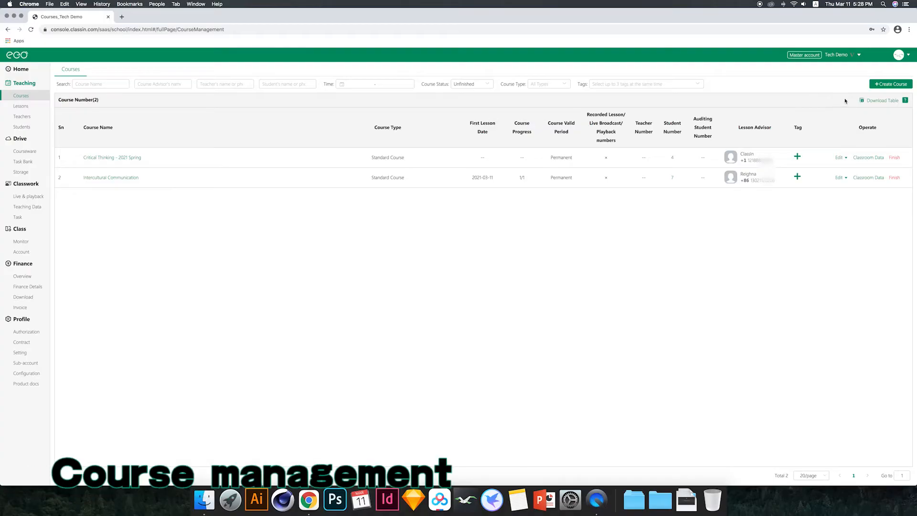
Create a standard course named Social Studies with the second listed teacher as course advisor.
click(878, 86)
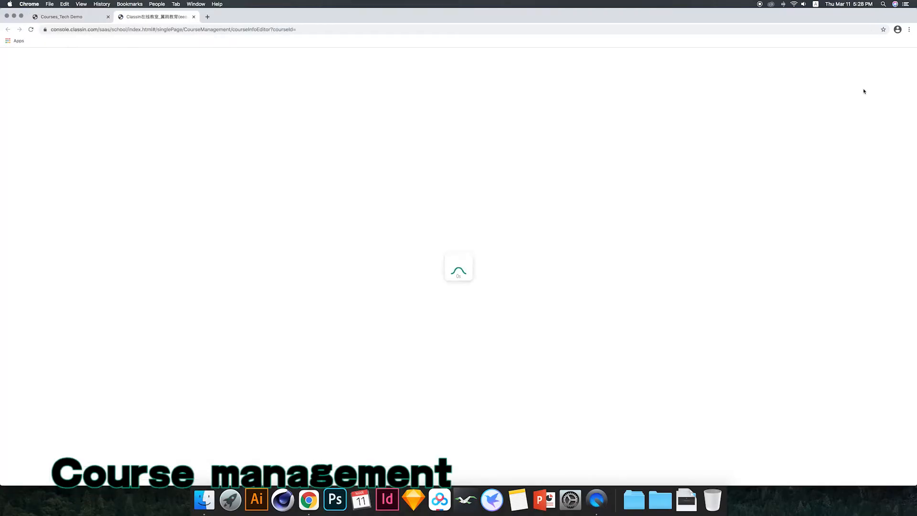
text(Social Studies)
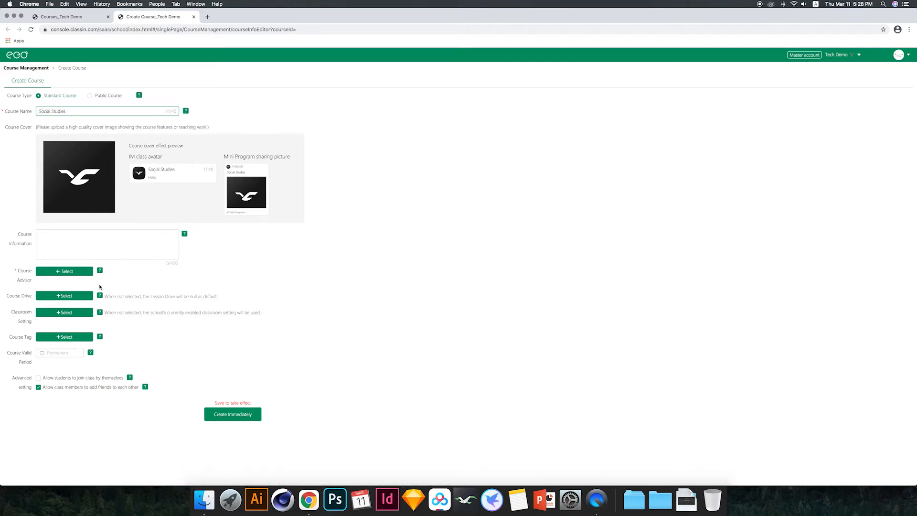
click(82, 271)
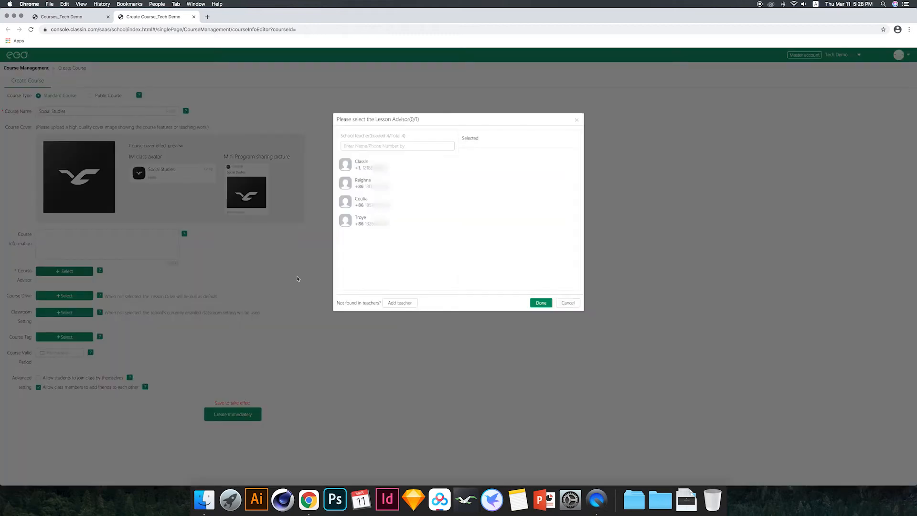
click(364, 187)
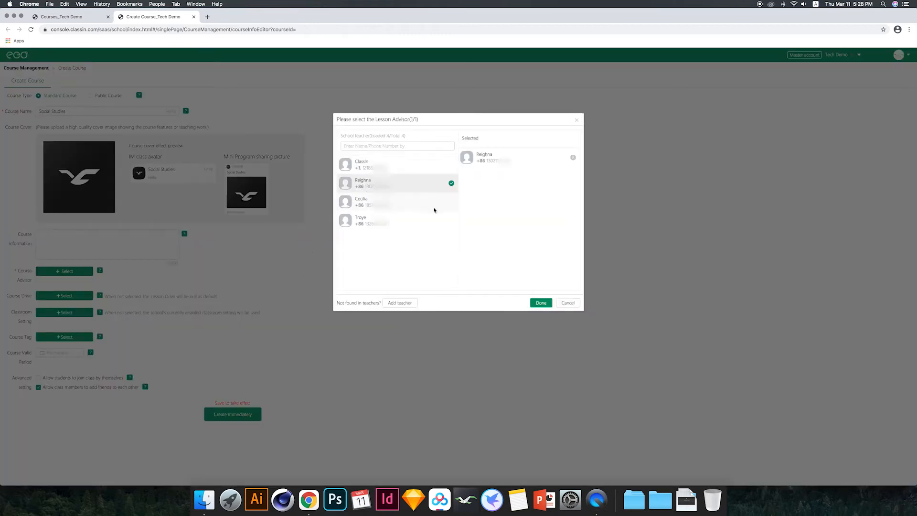
click(541, 303)
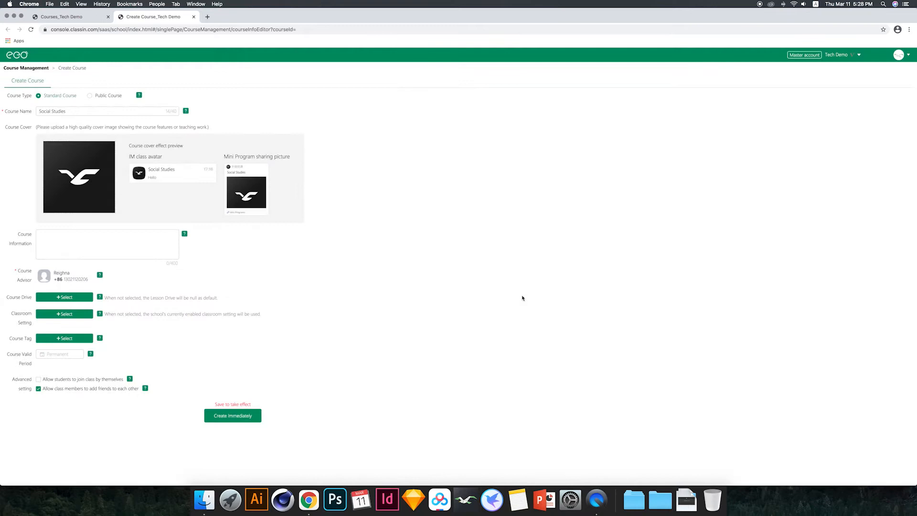
click(248, 414)
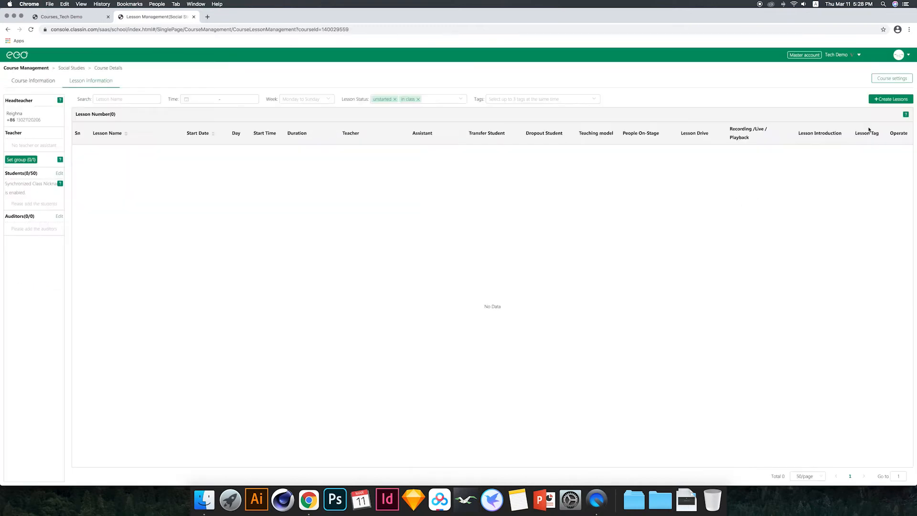
Start batch-creating lessons for the Social Studies course and set the weekly lesson days to Monday and Wednesday only.
click(889, 101)
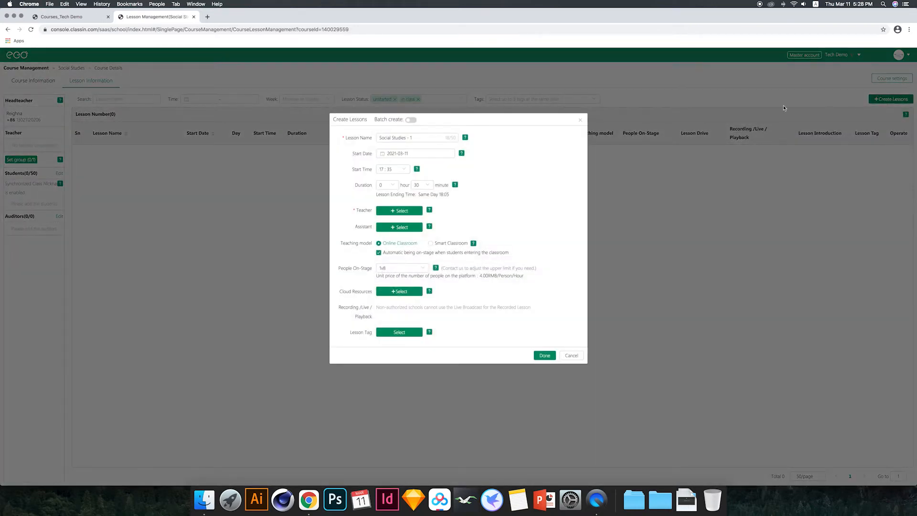
click(411, 120)
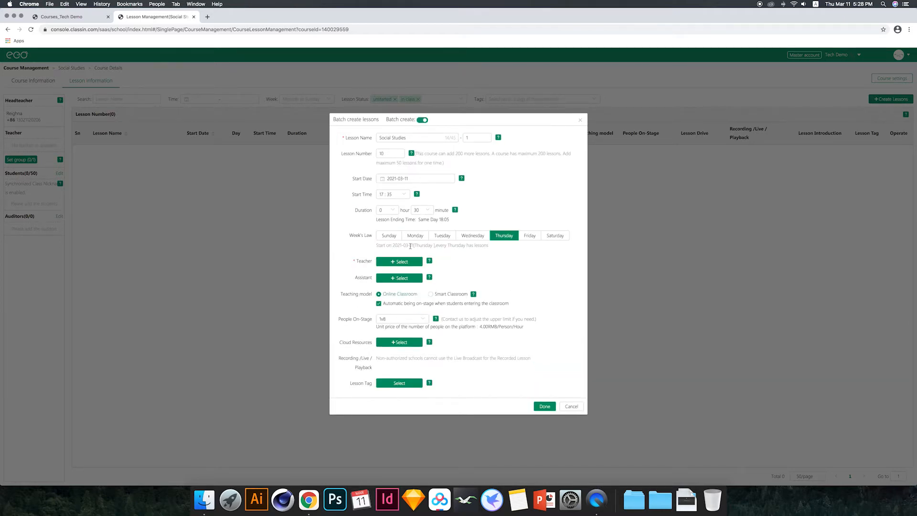
click(412, 237)
click(501, 238)
click(463, 237)
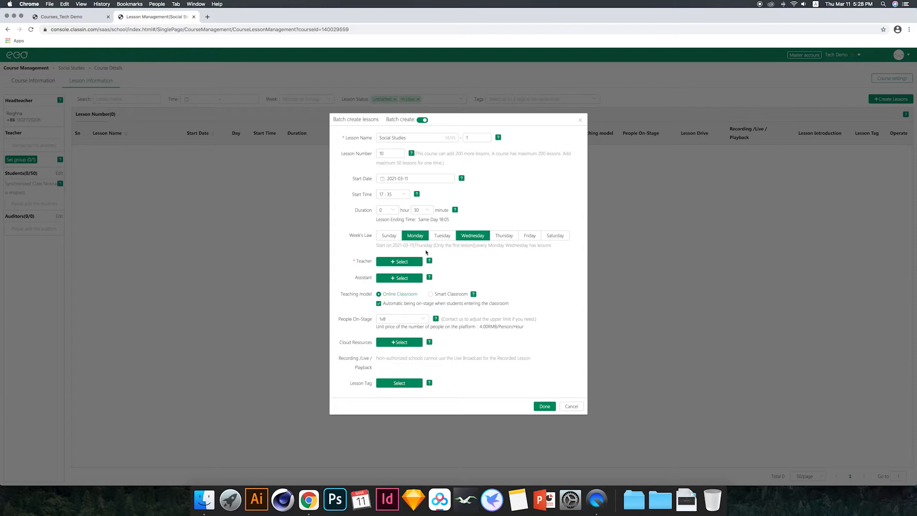
Assign the second listed teacher as the teacher of the batch of Social Studies lessons.
click(414, 262)
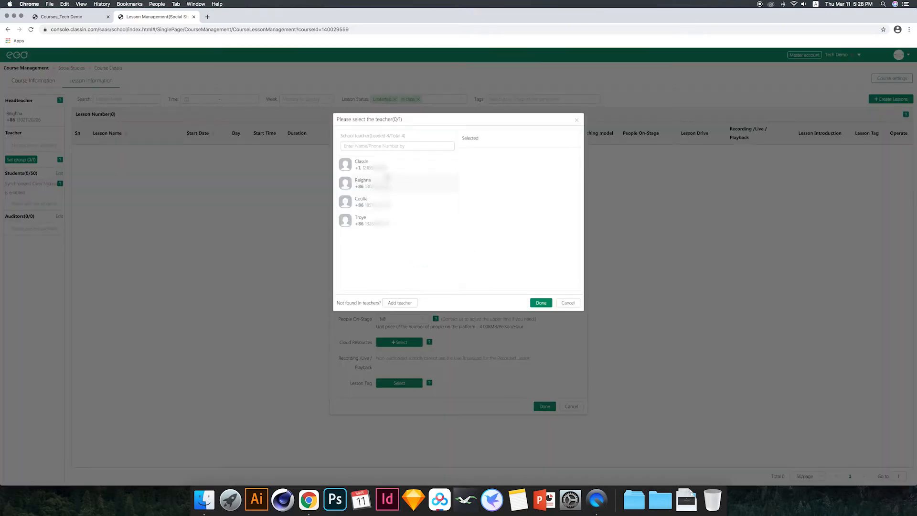
click(384, 183)
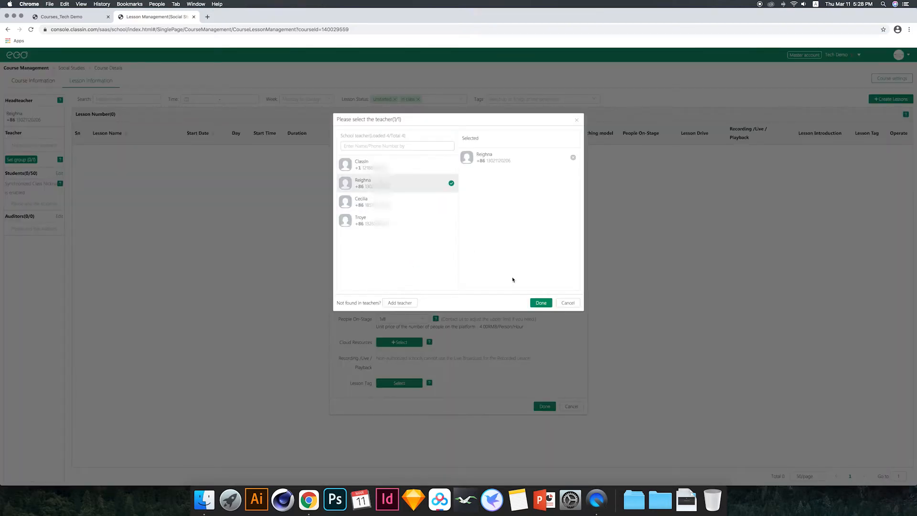
click(541, 303)
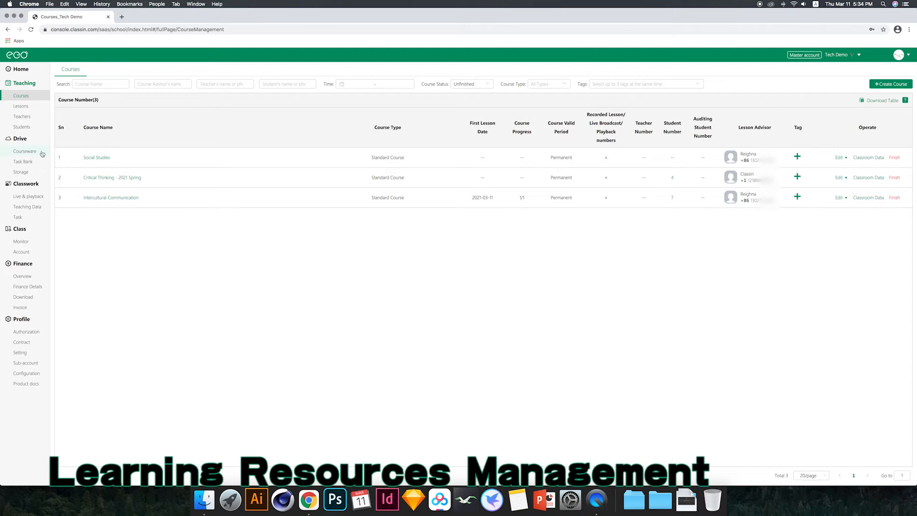
Open the Week 1 folder inside Grade 7 Critical Thinking in the courseware bank.
click(42, 153)
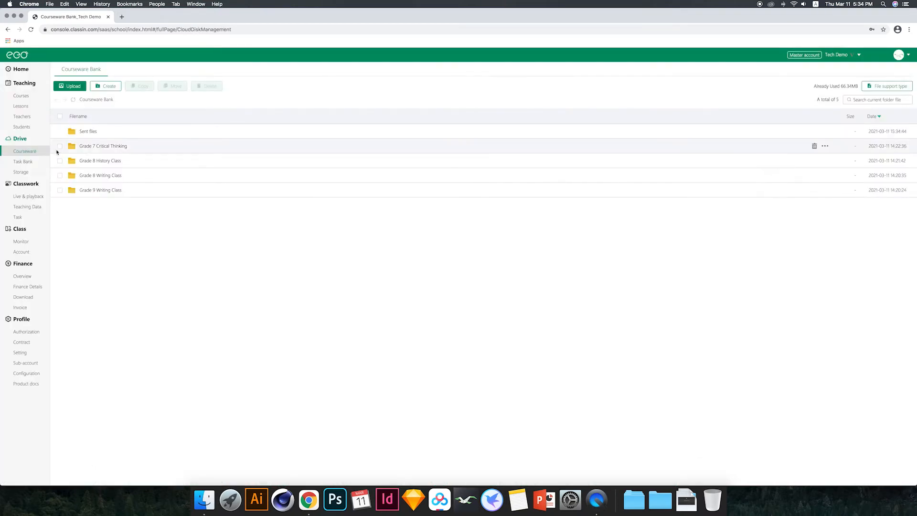
double_click(136, 150)
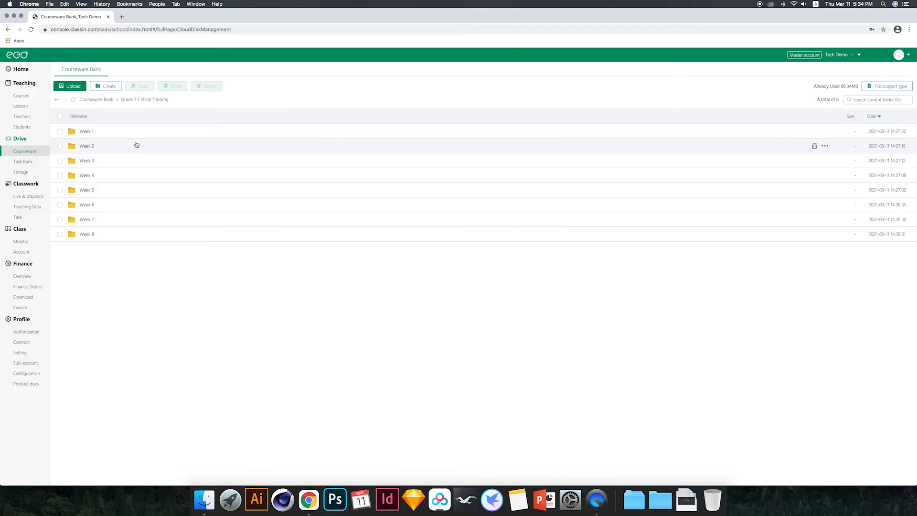
double_click(161, 136)
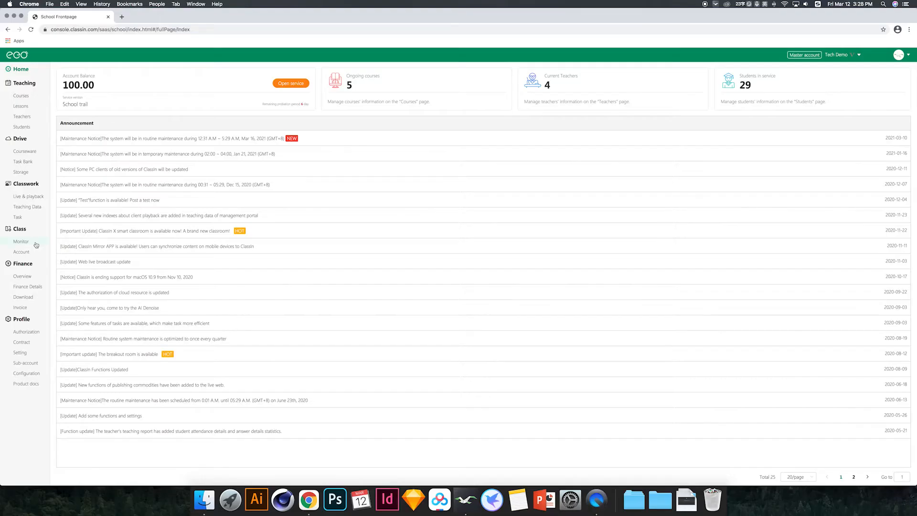
Enter the classroom of the ongoing Advanced Writing - 1 lesson from lesson monitoring, keeping the default camera and audio settings.
click(36, 243)
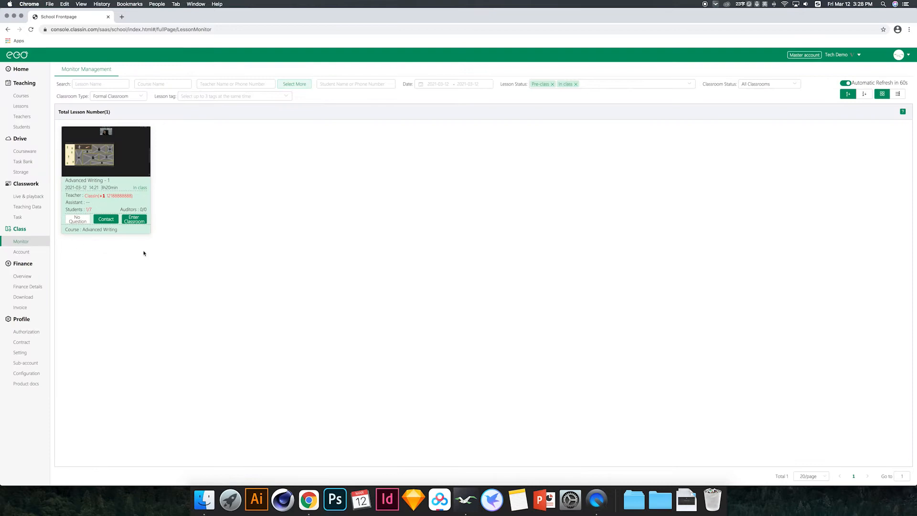
click(139, 221)
click(531, 94)
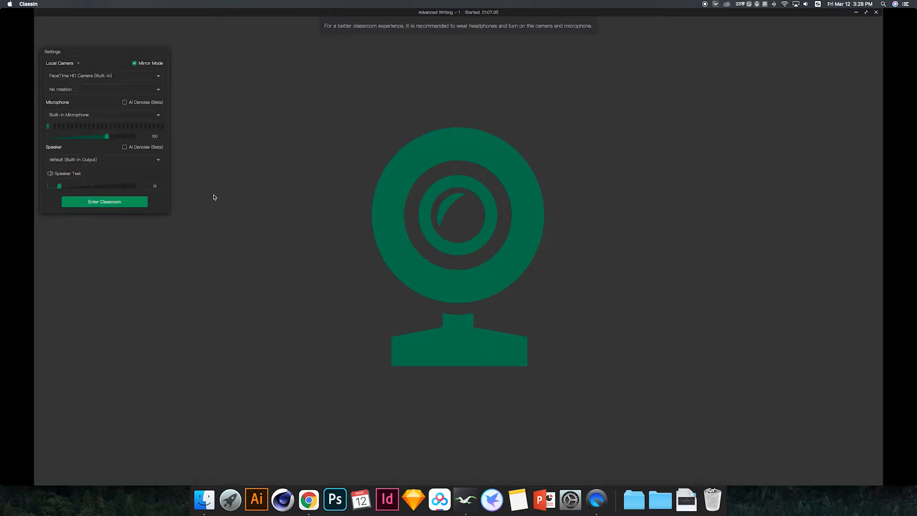
click(105, 202)
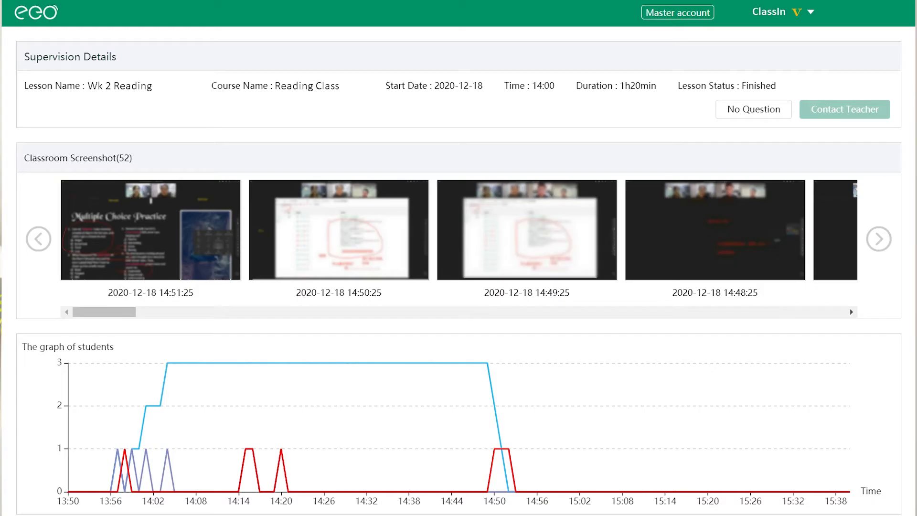
Review the Wk 2 Reading lesson's supervision details, including classroom screenshots, the student graph and the attendance timeline.
scroll(458, 258, down, 2)
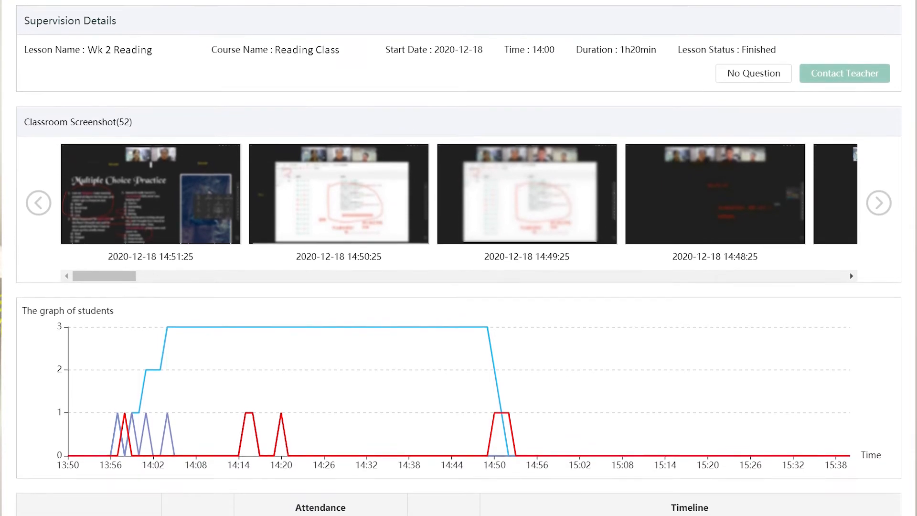
scroll(458, 258, down, 3)
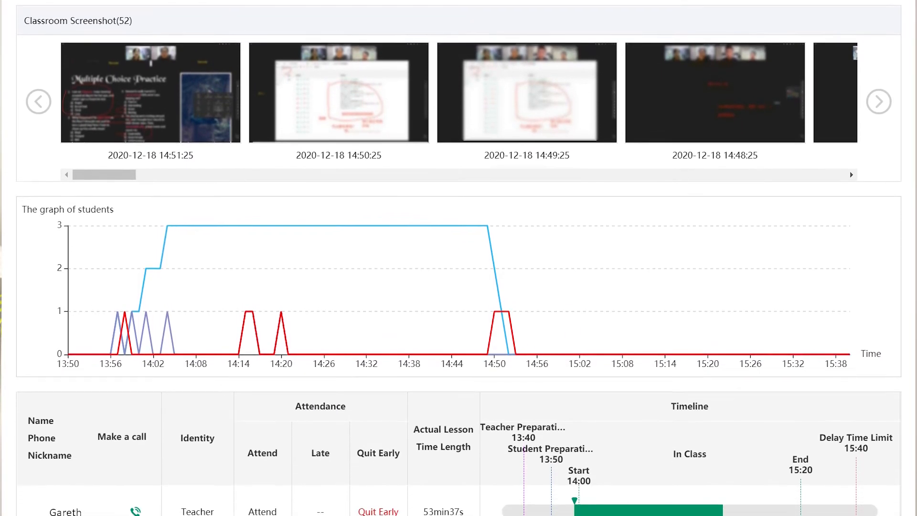
scroll(458, 258, down, 3)
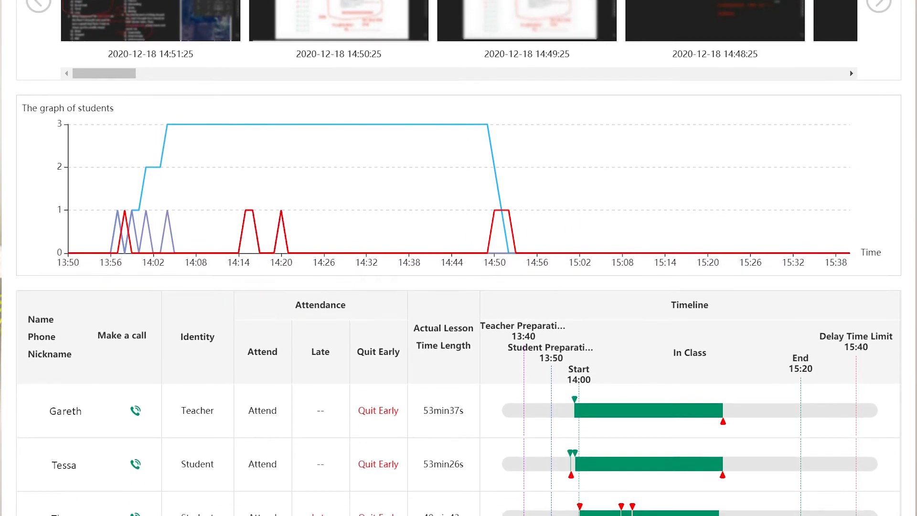
Examine the remaining participants' attendance rows below the student graph of the Wk 2 Reading lesson.
scroll(458, 258, down, 1)
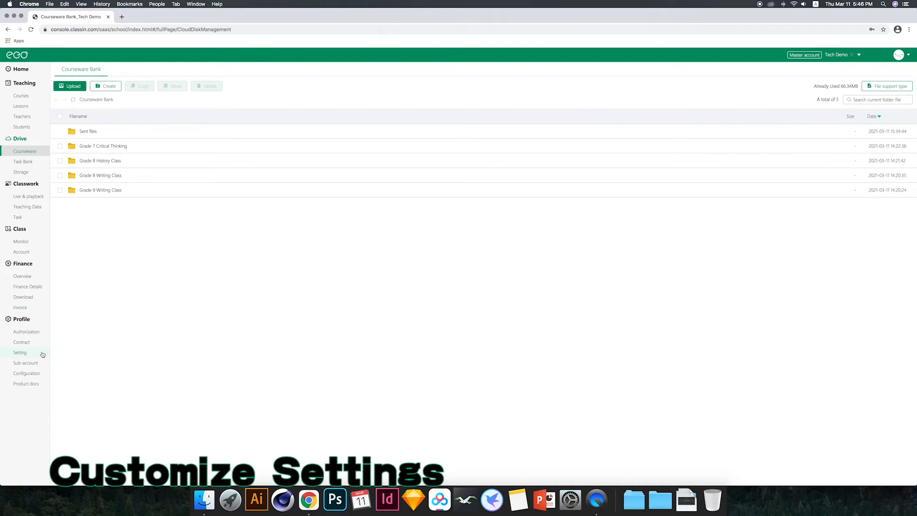
Open the school settings in the management portal and review the basic, classroom and class report settings.
click(42, 354)
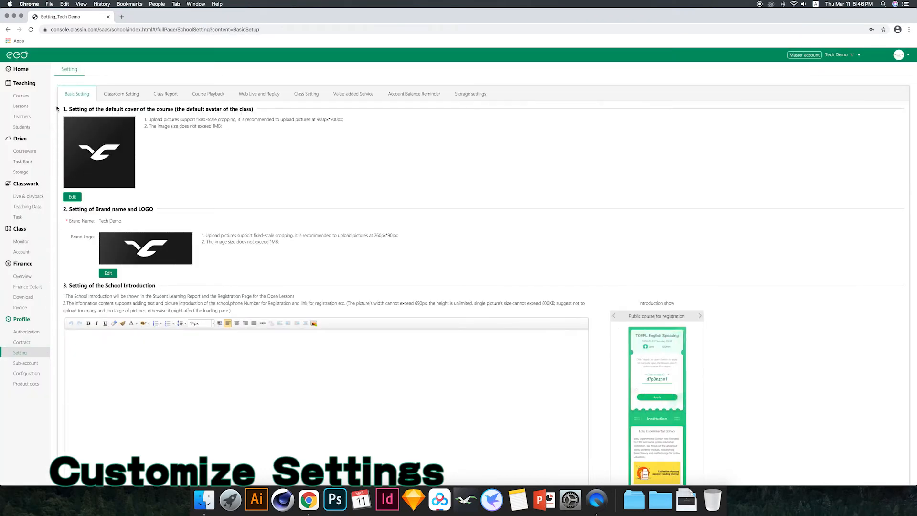
click(111, 98)
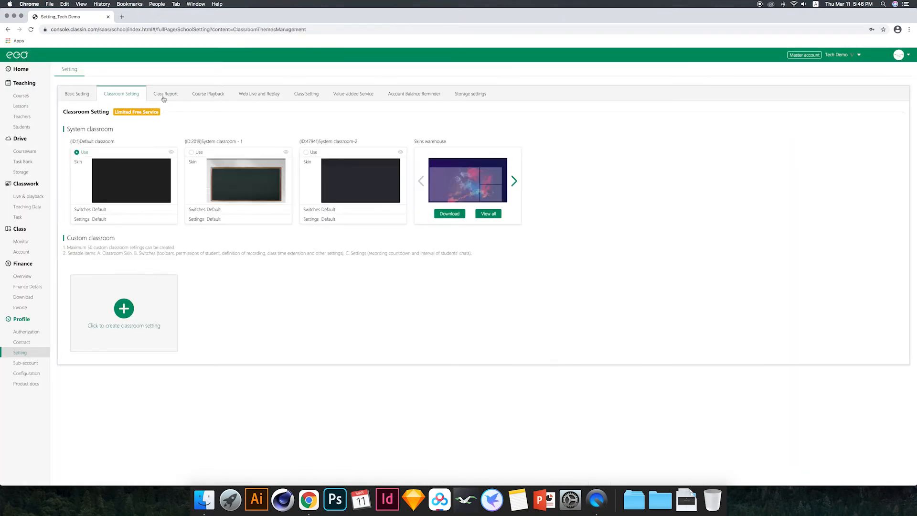
click(164, 97)
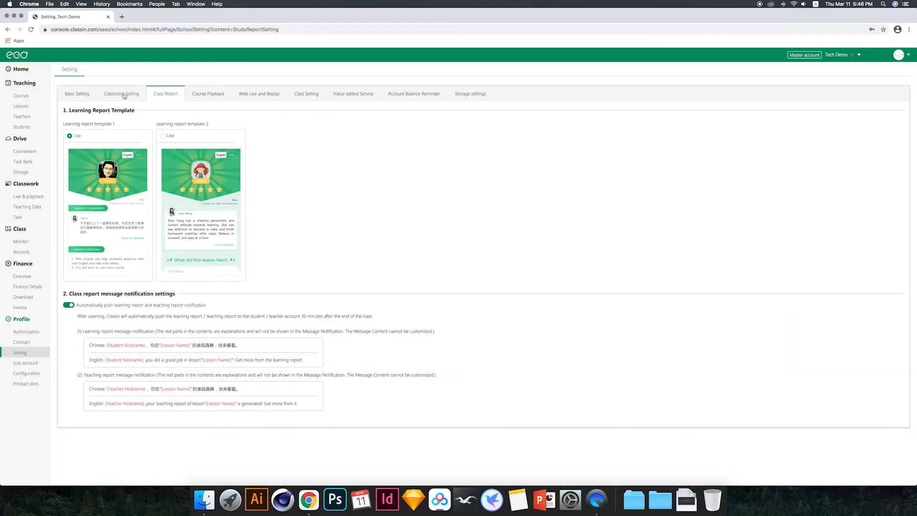
click(89, 95)
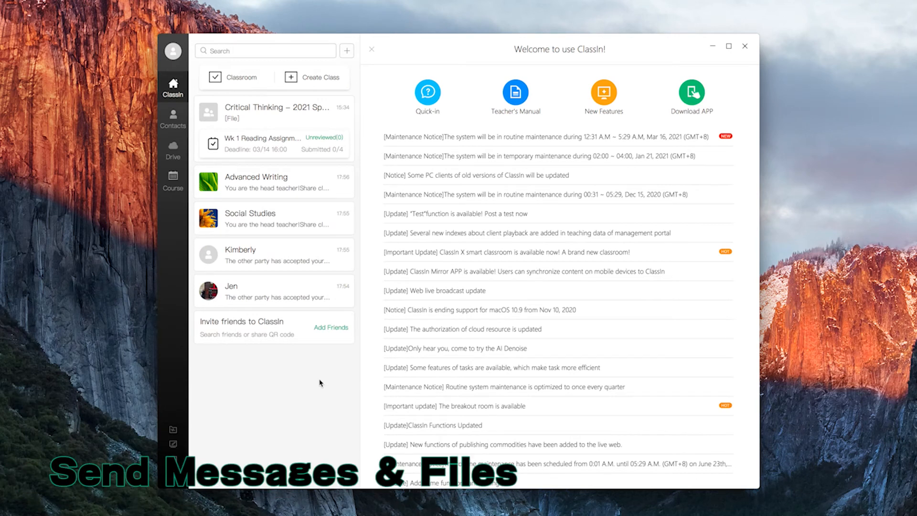
Open the Critical Thinking – 2021 Spring class chat in the ClassIn client and send a smiling emoji.
click(328, 124)
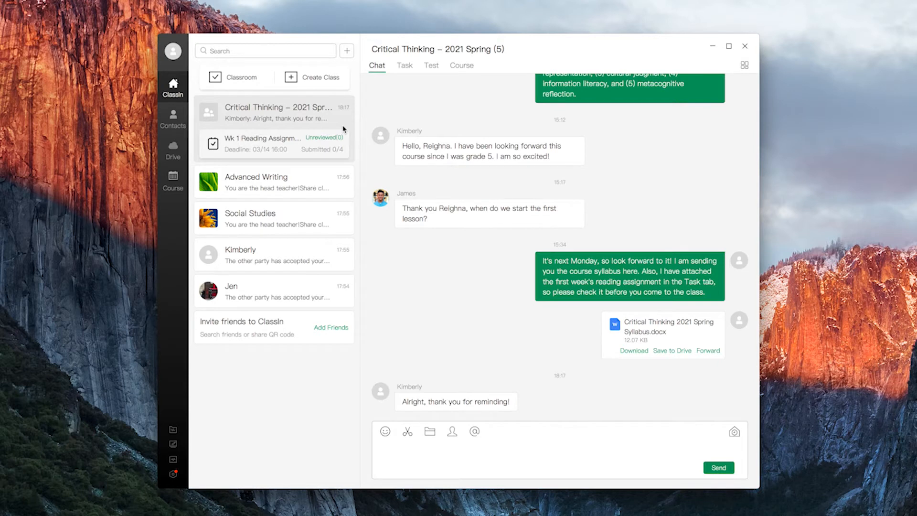
click(385, 432)
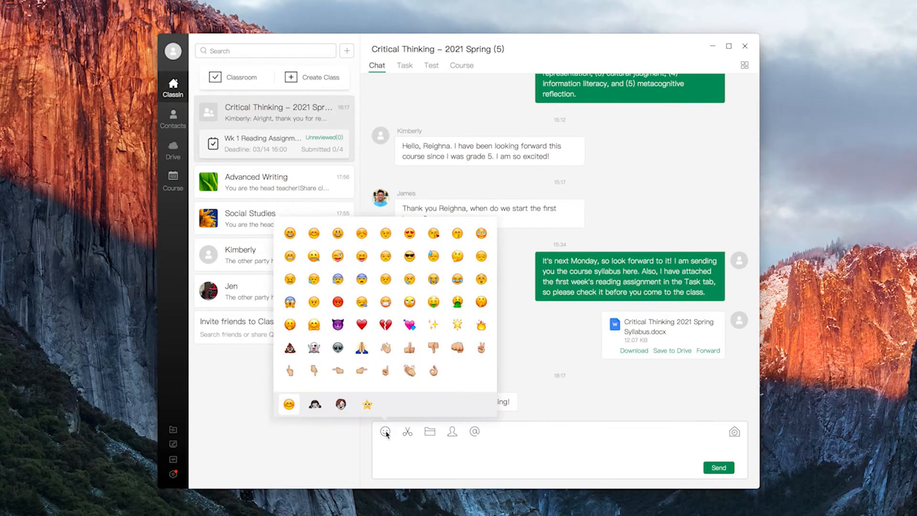
click(291, 234)
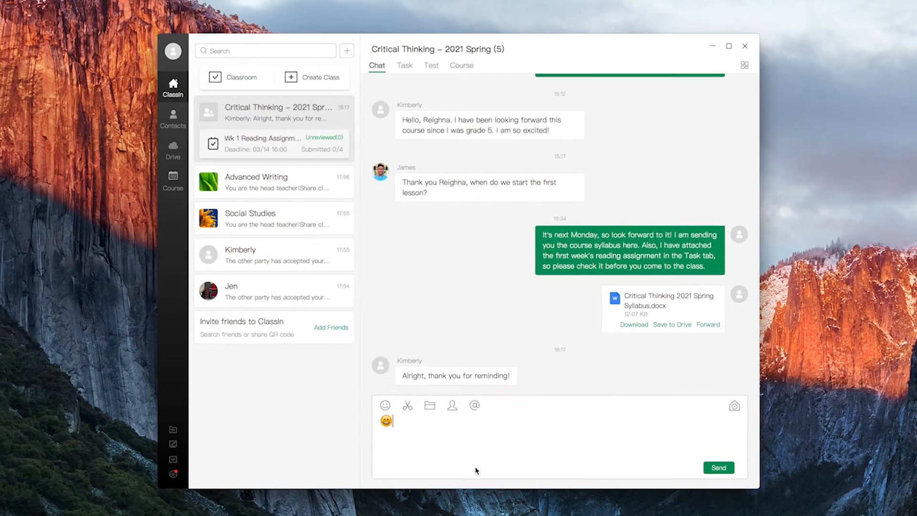
key(Return)
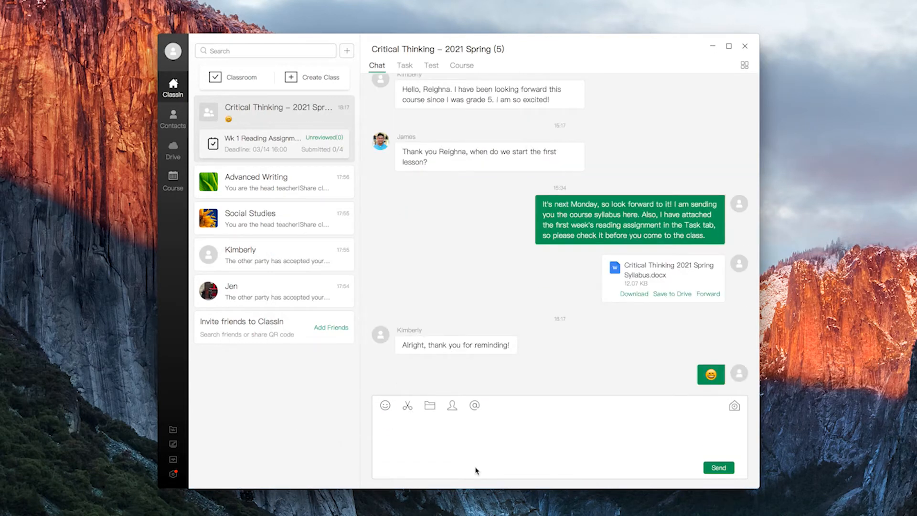
Review the class chat history from the teacher's welcome message through the shared syllabus file to the latest message.
scroll(606, 357, up, 6)
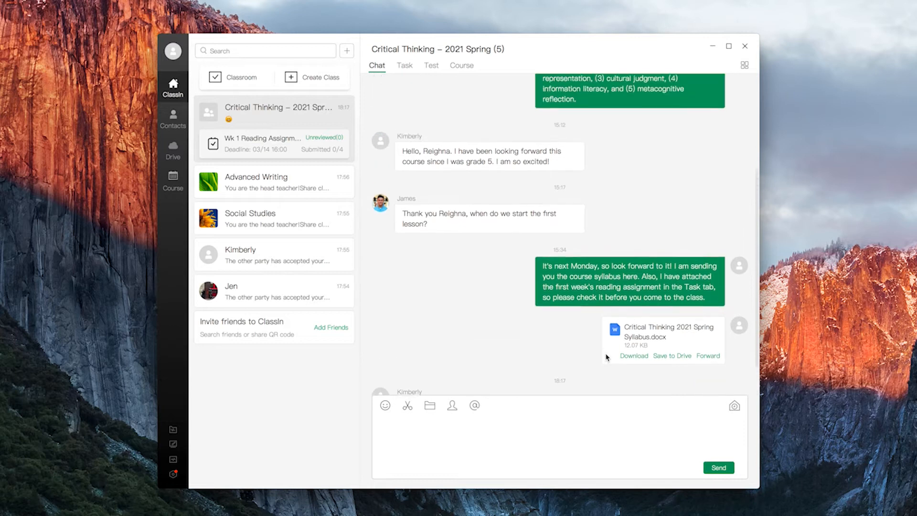
scroll(605, 357, up, 2)
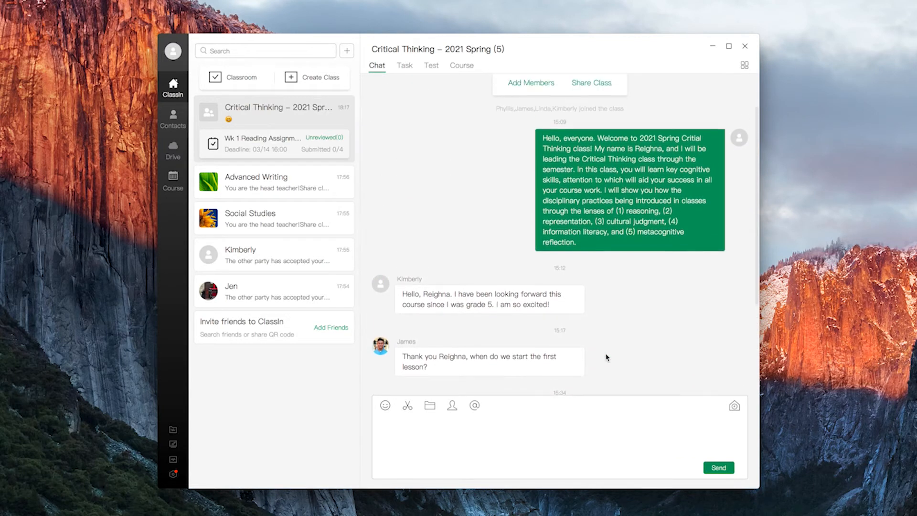
scroll(605, 357, down, 3)
scroll(606, 357, down, 1)
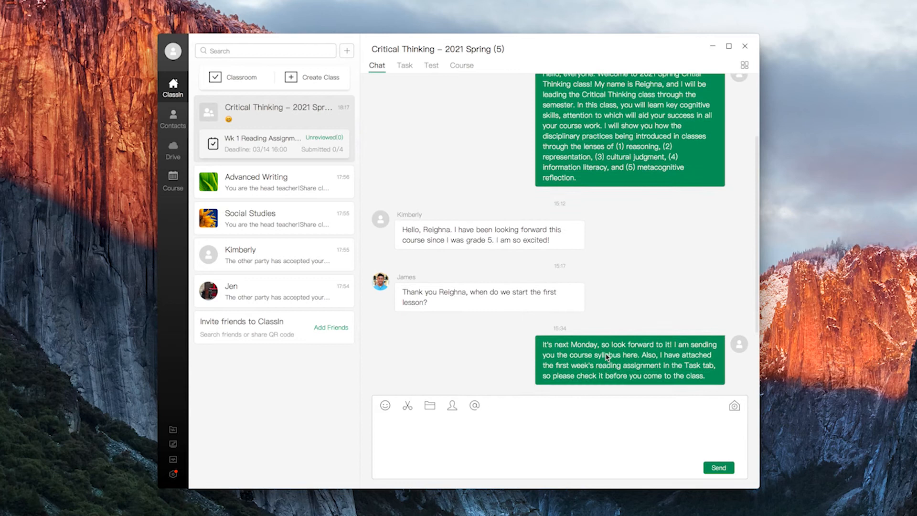
scroll(605, 357, down, 4)
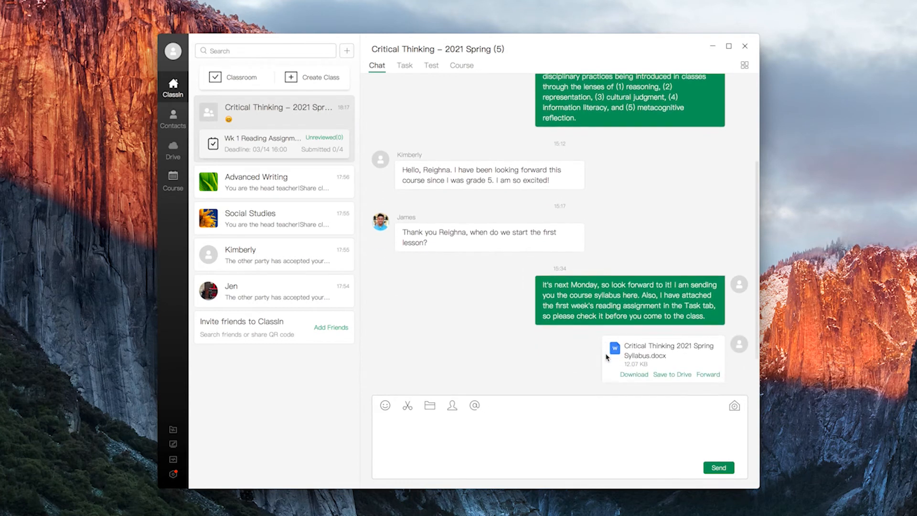
scroll(605, 357, down, 1)
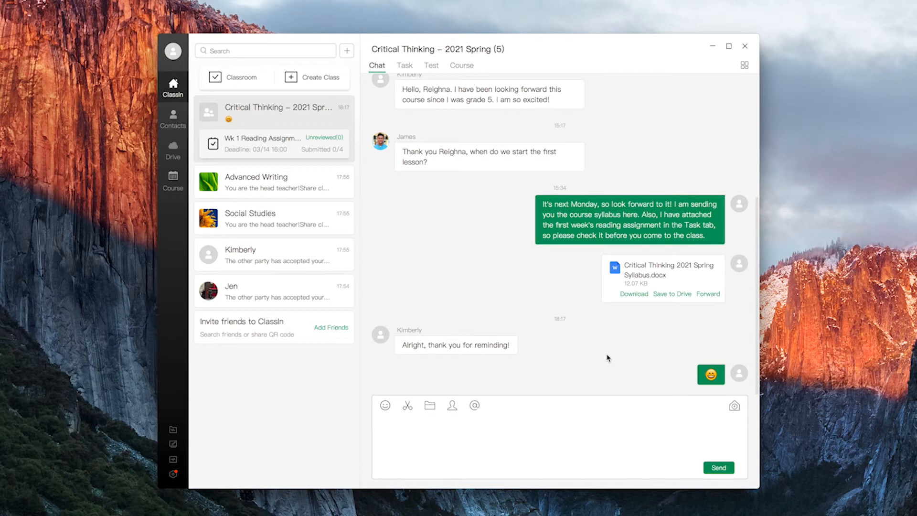
click(734, 406)
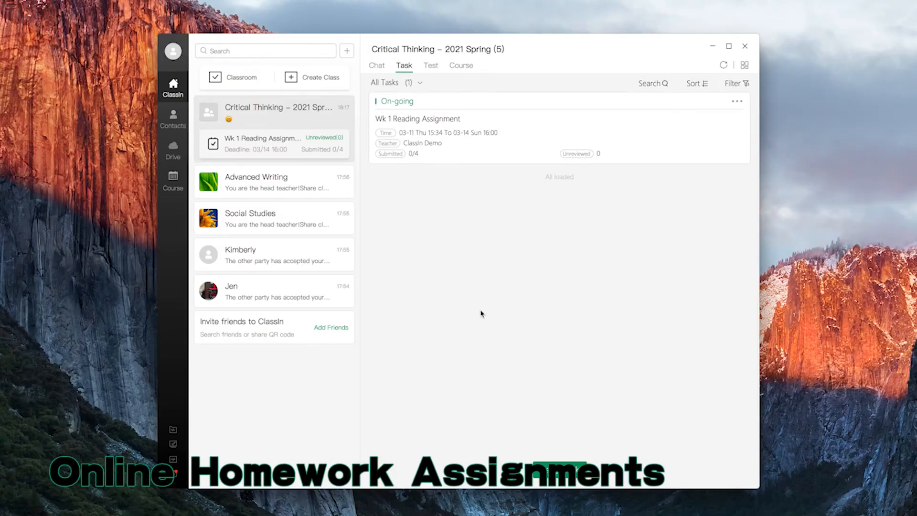
Start a class task titled Wk 1 Weekly Essay with finish date 2021-03-14 and Hundred-Mark grading.
click(559, 470)
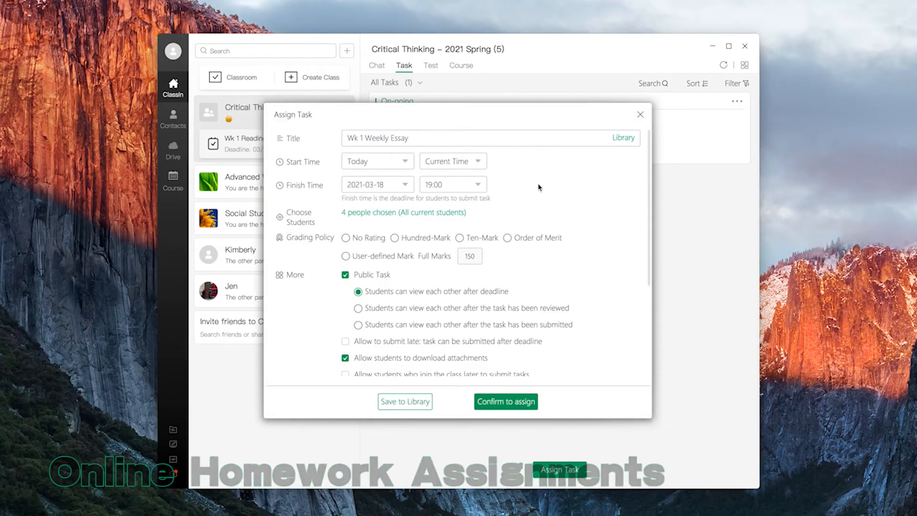
click(403, 184)
click(373, 275)
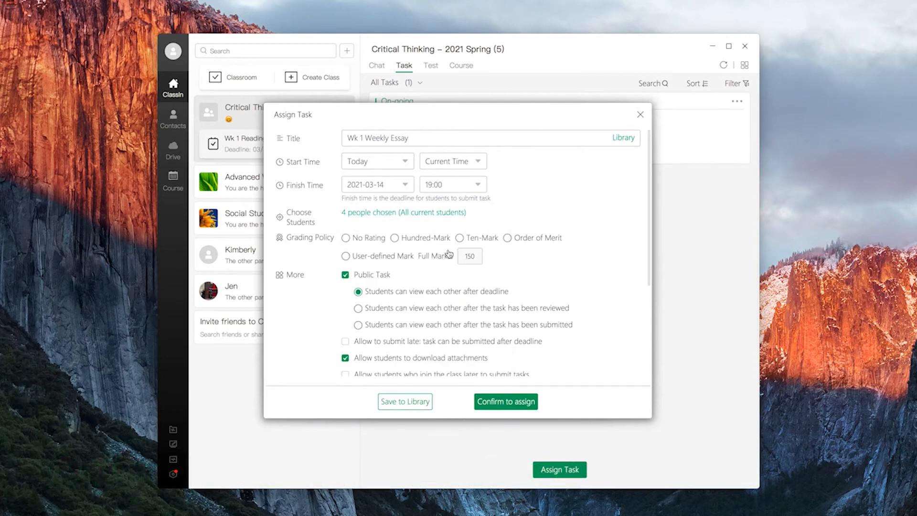
click(403, 241)
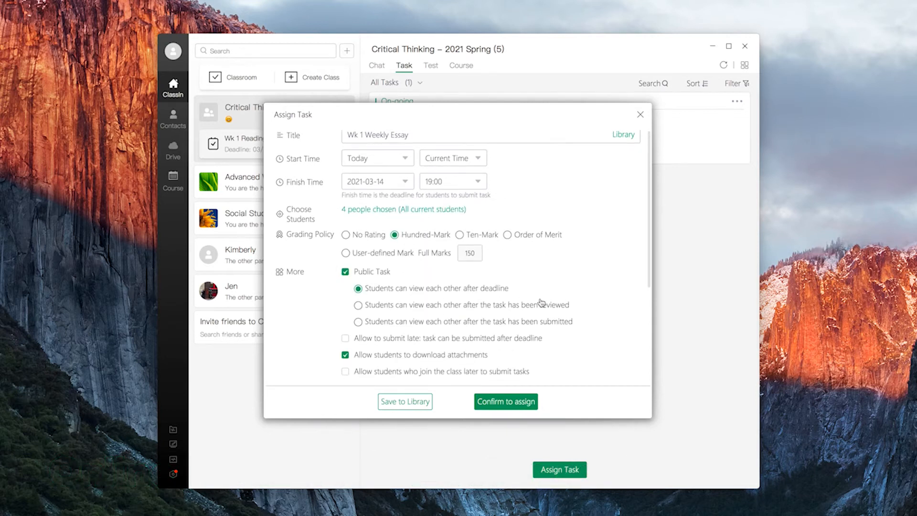
Enter "Please write a 250 word essay on the following topic." as the essay task's content.
scroll(542, 303, down, 3)
click(445, 265)
text(Please)
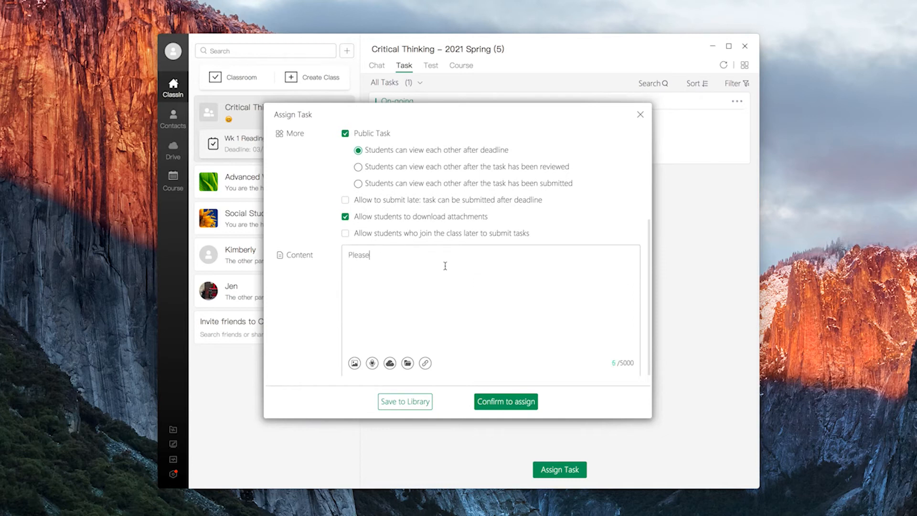
text( write a 250 word essay on the following topic.)
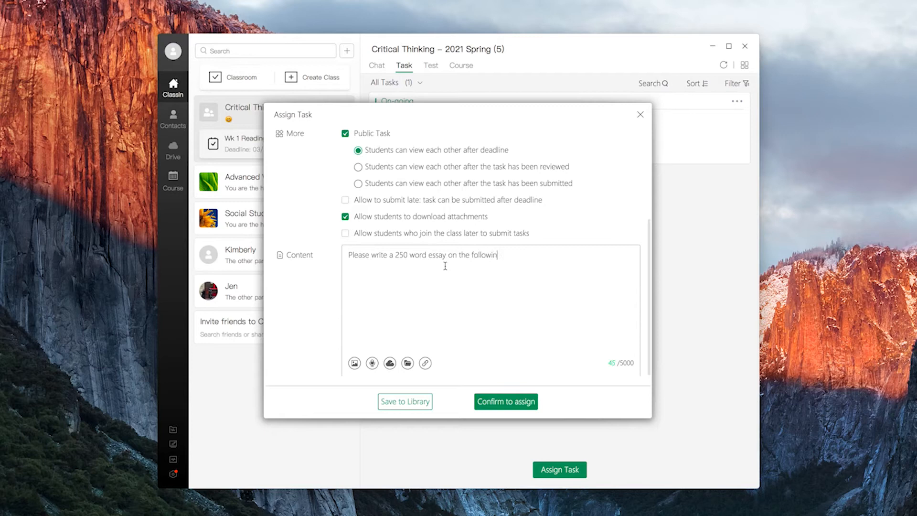
Attach Critical Thinking Wk1 Reading Assignment.pdf and Wk1 Food for Thought.mp4 from the Grade 7 Critical Thinking Week 1 drive folder, then assign the task.
click(390, 363)
double_click(346, 206)
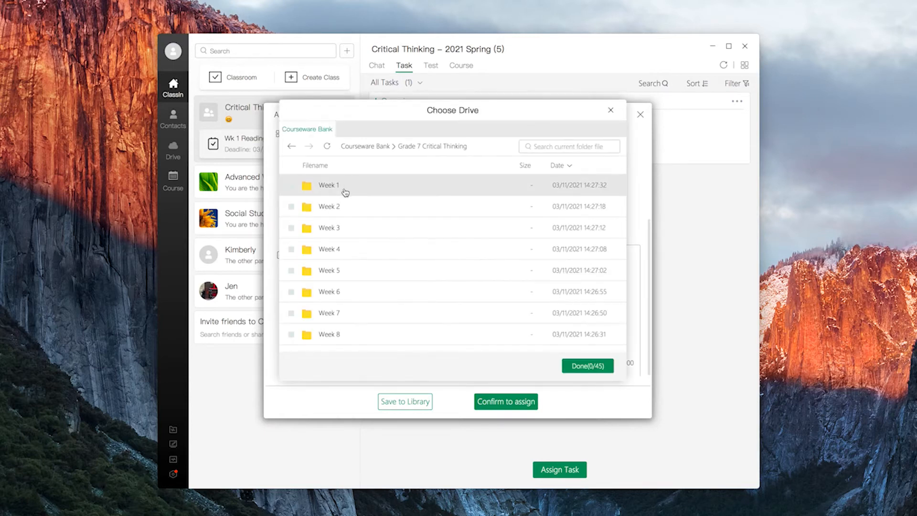
double_click(345, 189)
click(347, 190)
click(335, 249)
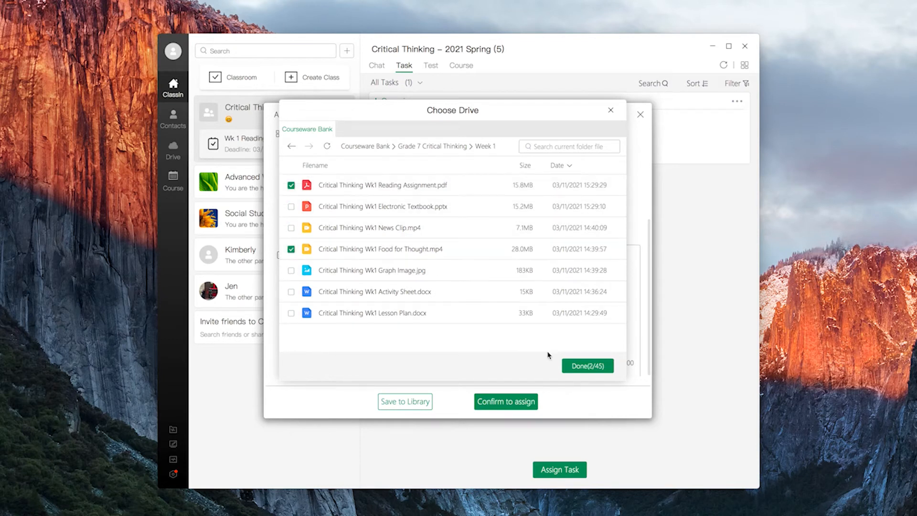
click(586, 368)
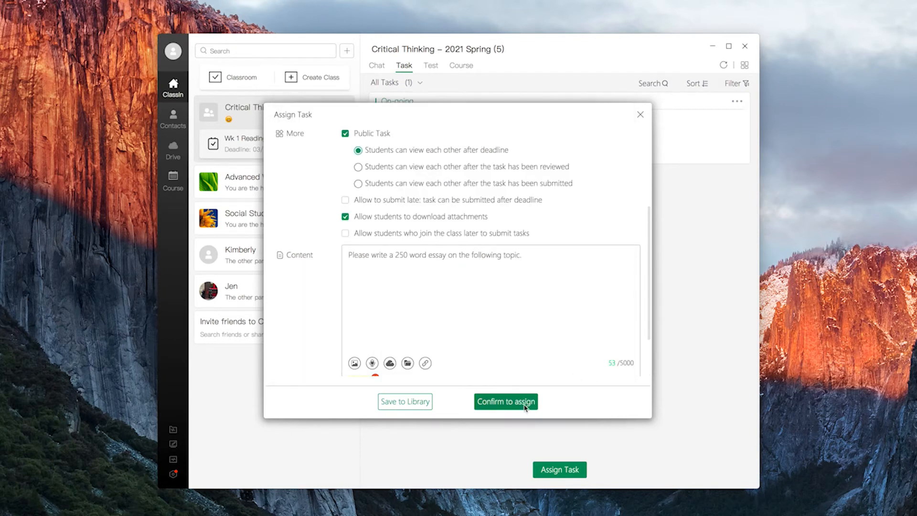
click(525, 406)
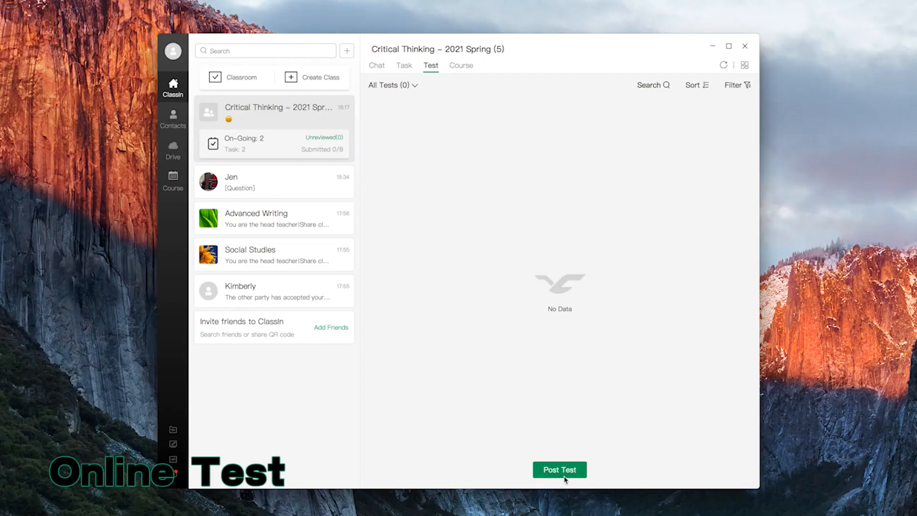
Start a class test titled Critical Thinking Quiz 01 and import the test-01 paper from the paper bank.
click(559, 470)
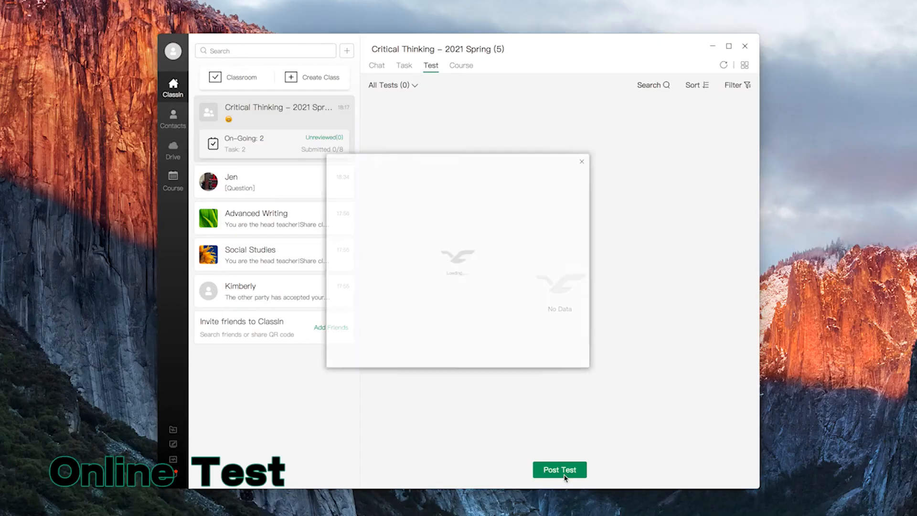
click(434, 161)
text(Critical Thinking Quiz 01)
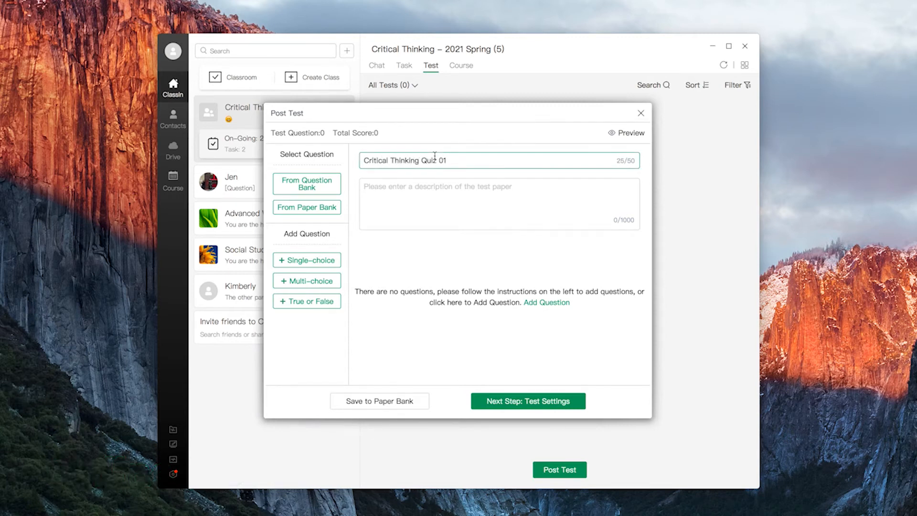
click(323, 206)
click(316, 219)
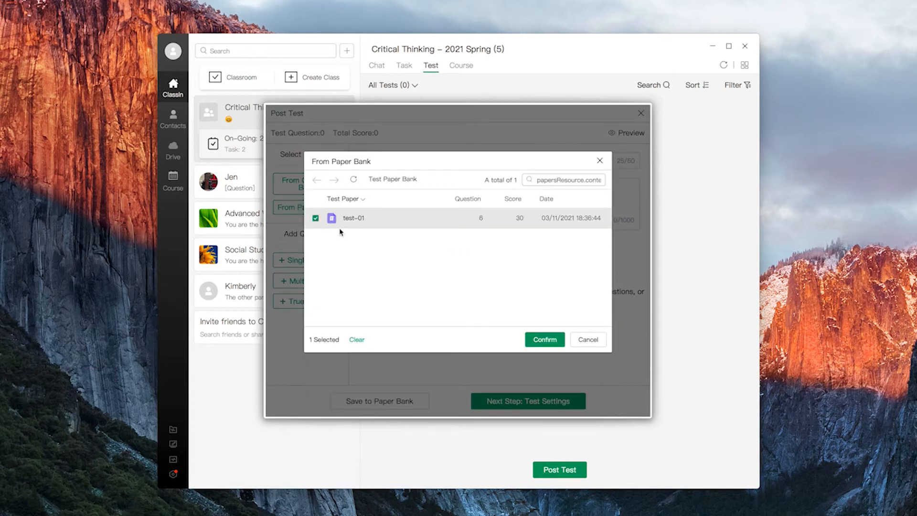
click(544, 339)
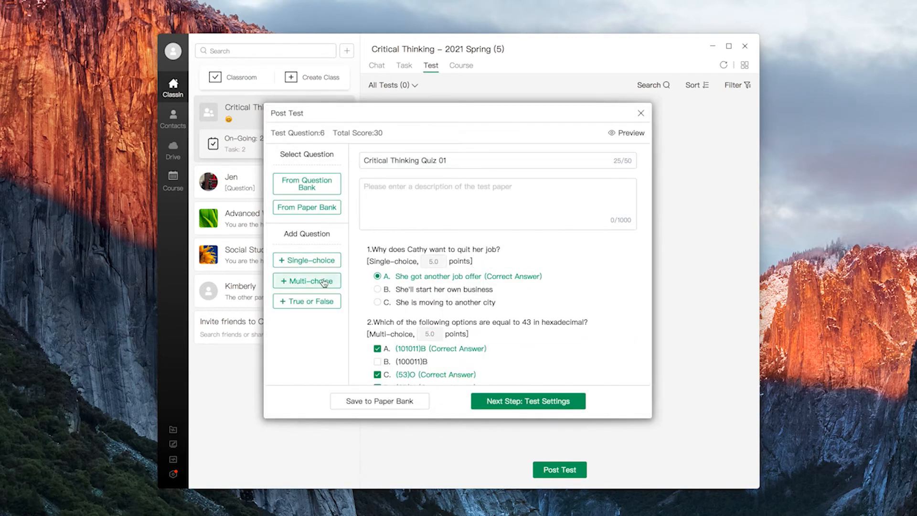
Add a new single-choice question to the Critical Thinking Quiz 01 test.
click(328, 263)
click(390, 169)
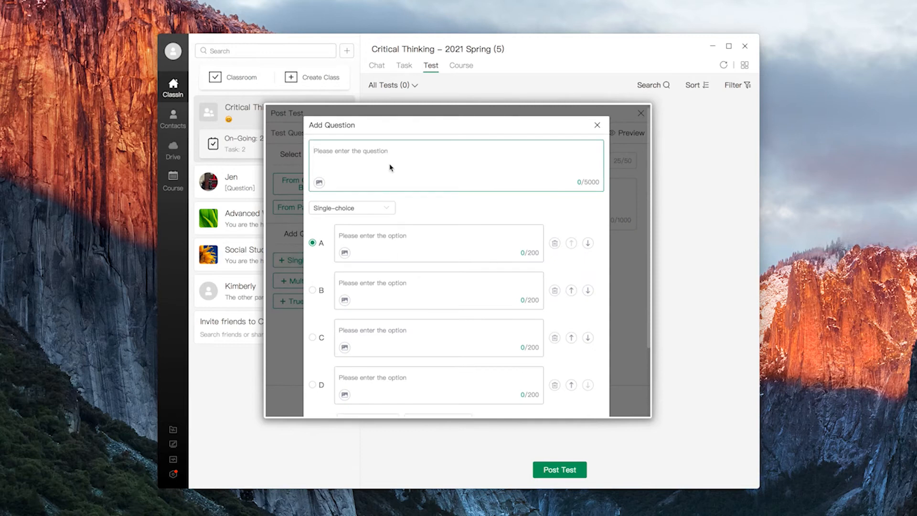
text(Impor)
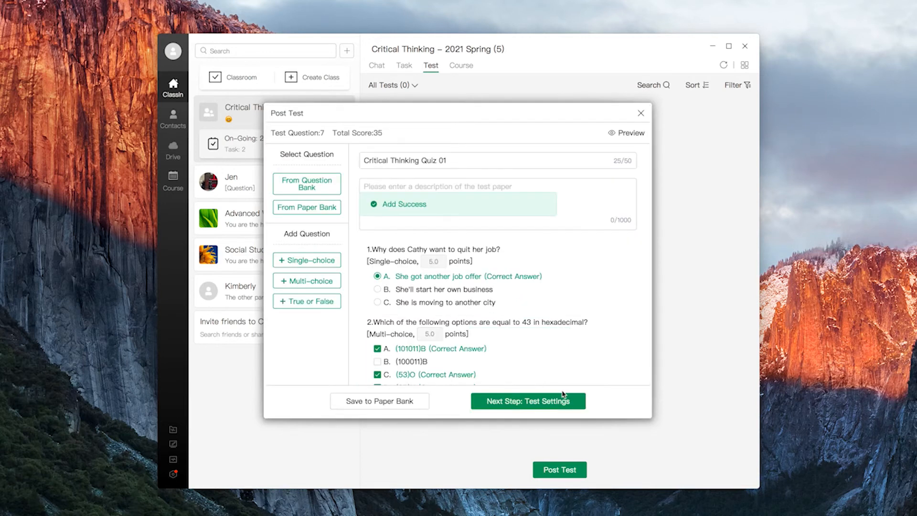
Post the test with finish date 2021-03-14 and a time limit of 20 minutes.
click(530, 401)
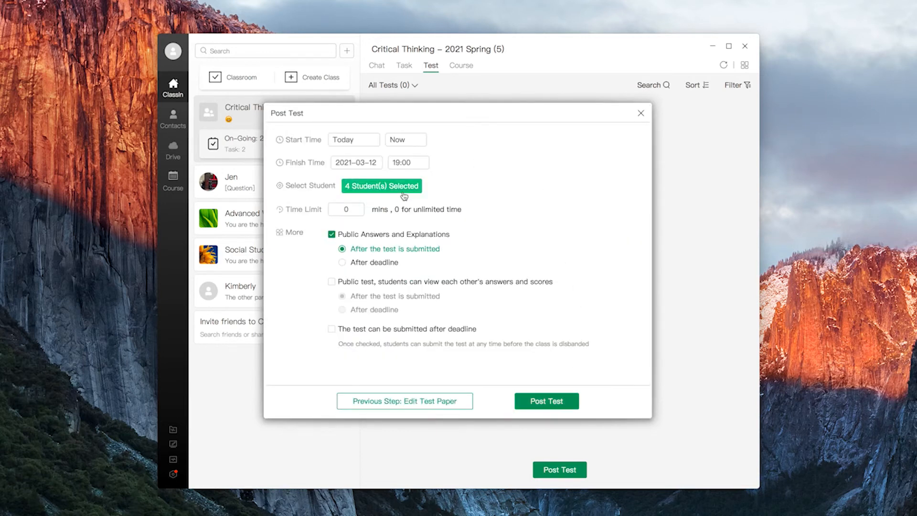
click(374, 163)
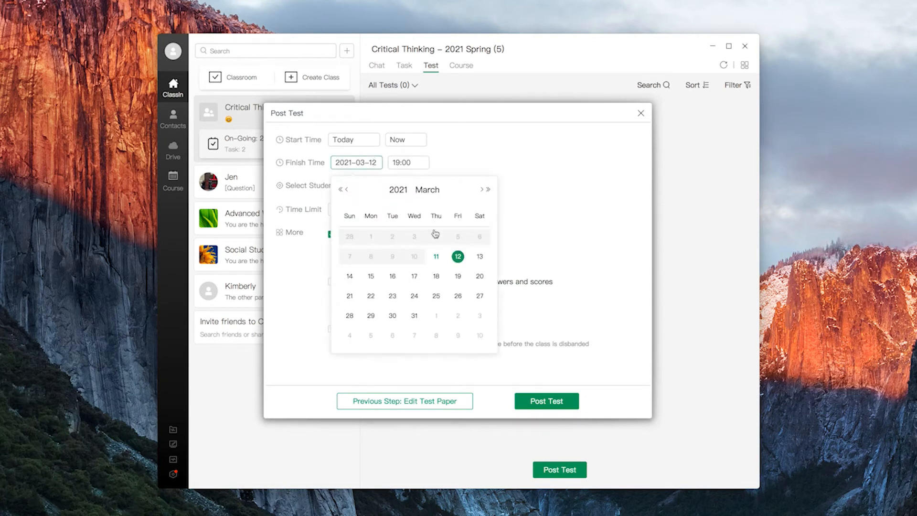
click(352, 278)
click(348, 209)
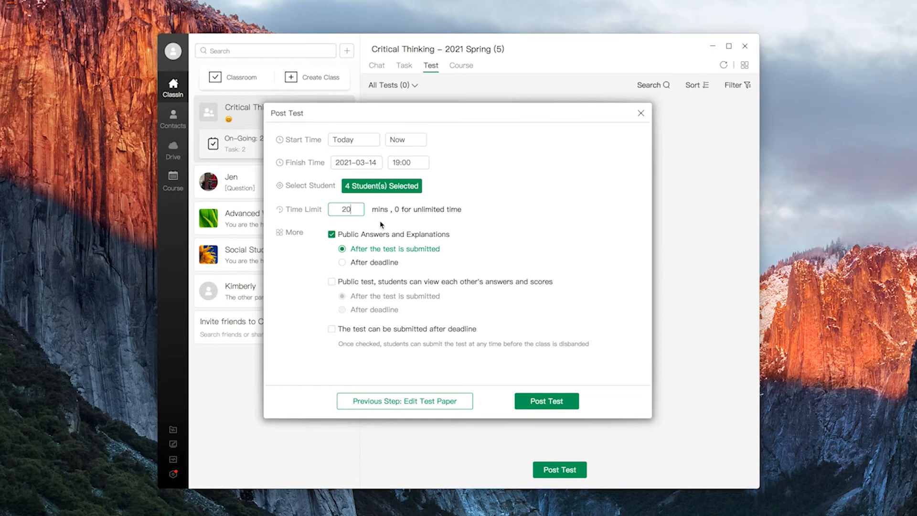
click(542, 264)
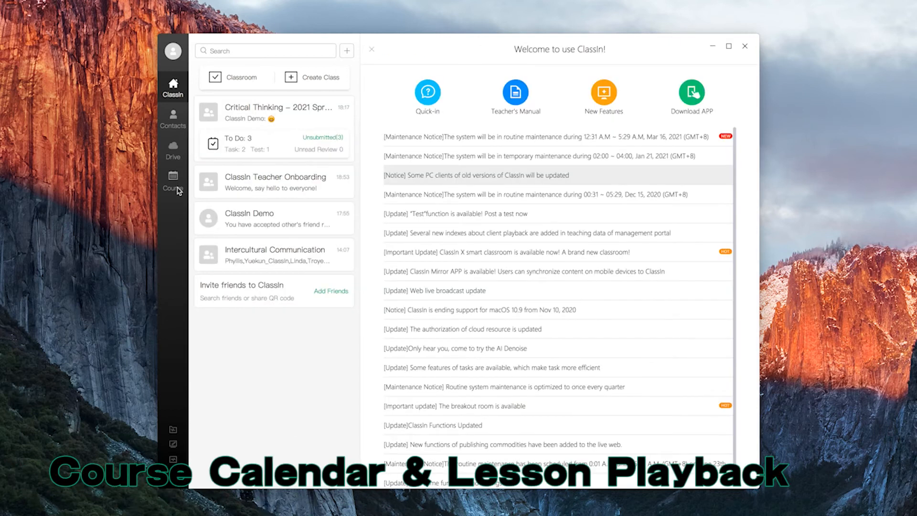
Open the course section and review the lessons of the ClassIn Teacher Onboarding course in the full course list.
click(178, 189)
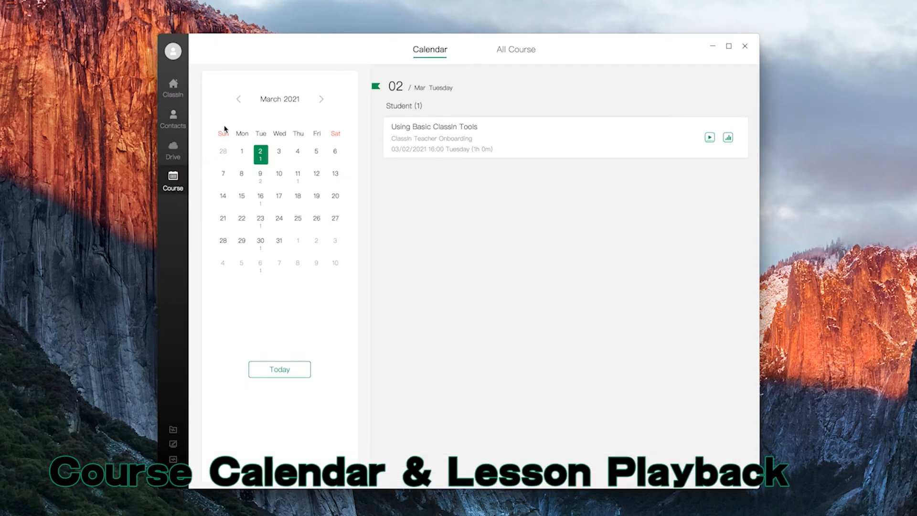
click(511, 55)
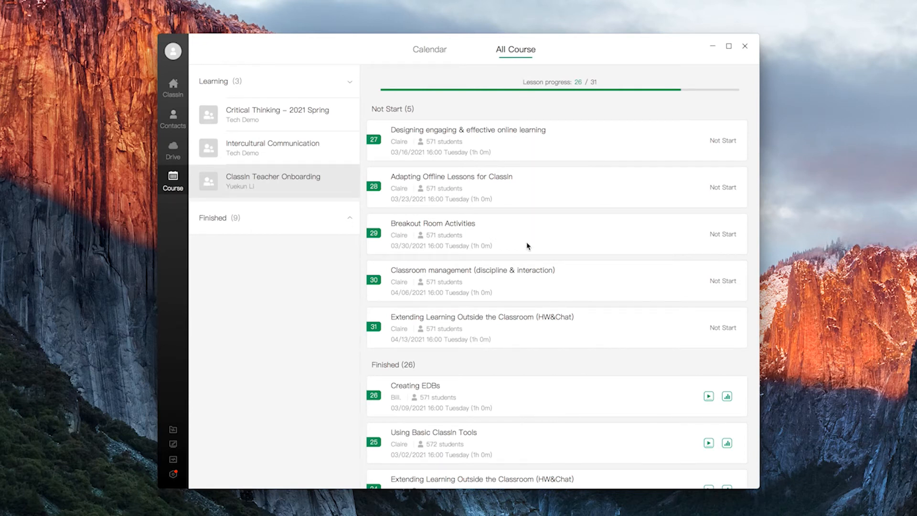
click(438, 53)
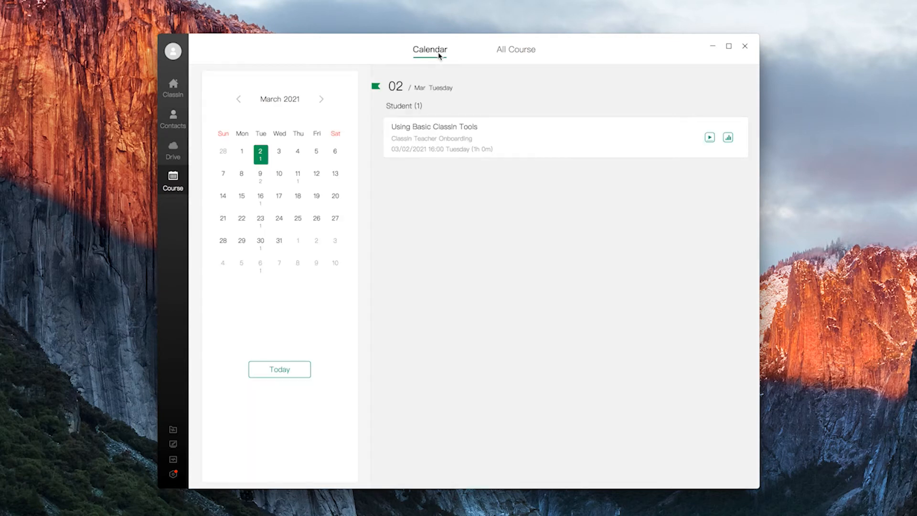
Check the calendar for the lessons scheduled on March 11, 16, 23 and 30, 2021.
click(297, 178)
click(262, 204)
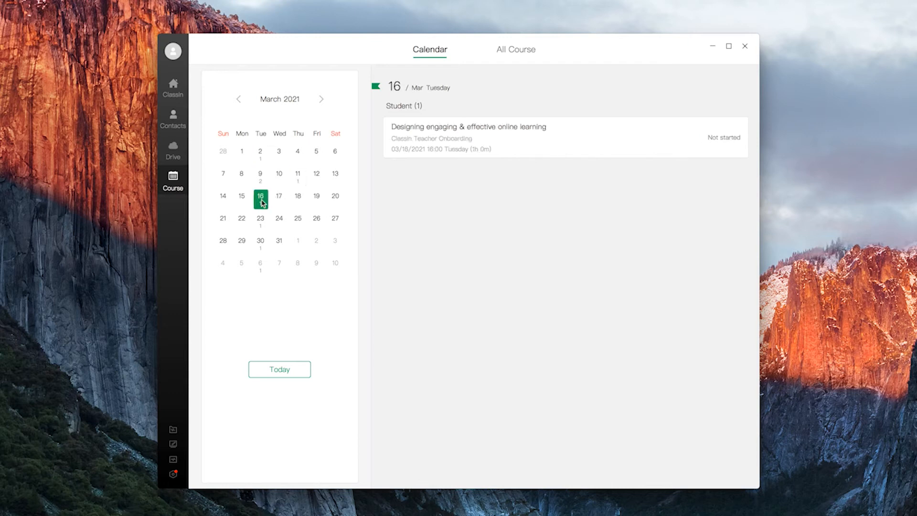
click(262, 226)
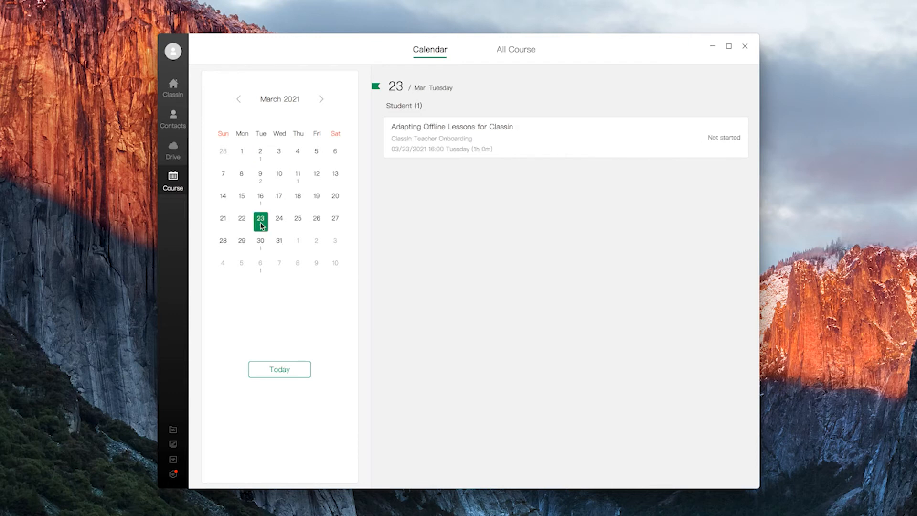
click(264, 248)
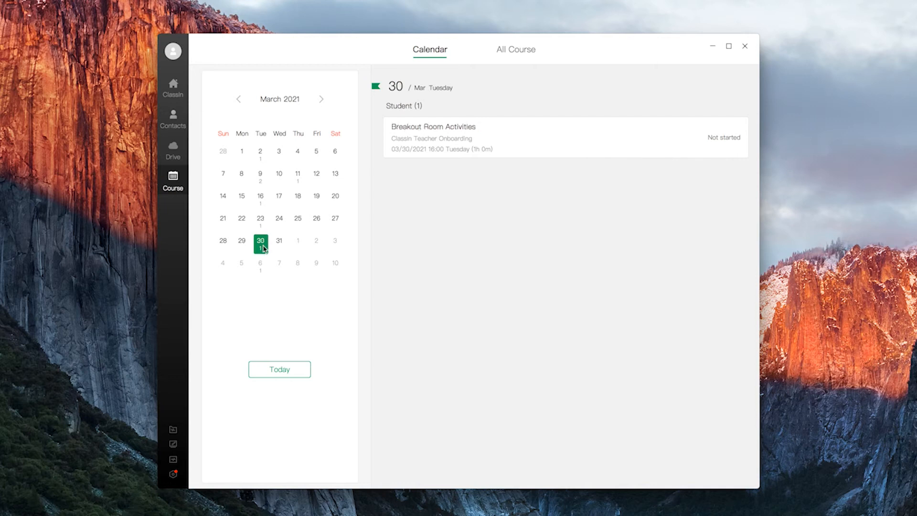
Select March 2 in the calendar and play back the Using Basic ClassIn Tools lesson.
click(263, 157)
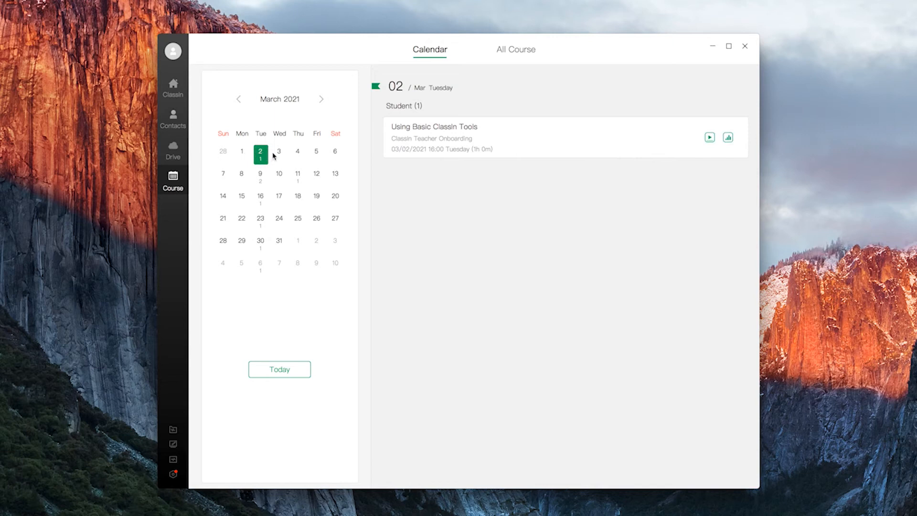
click(709, 138)
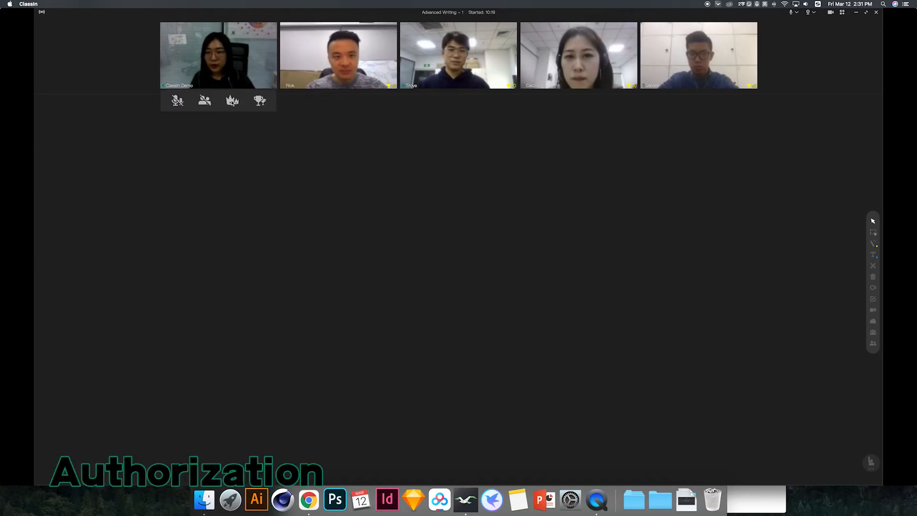
Authorize all students in the classroom and write "You can try writing on the board~" as blue text on the blackboard.
click(232, 100)
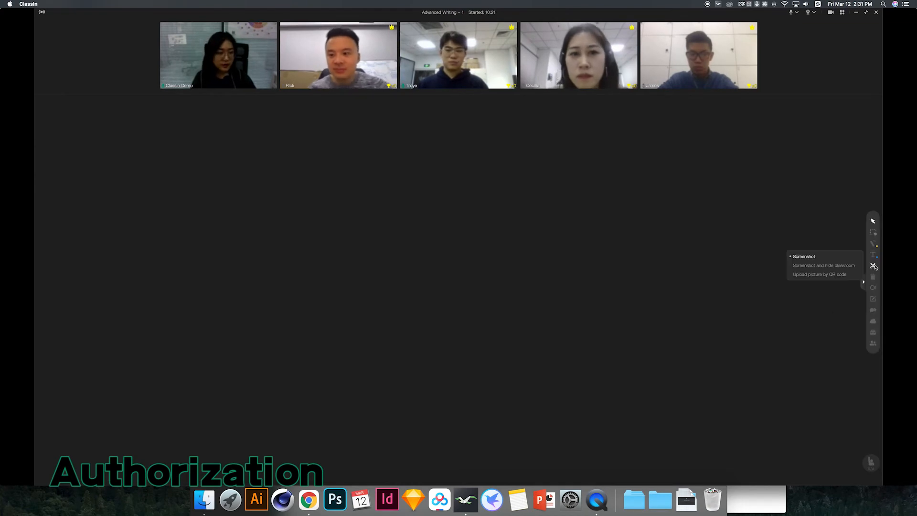
click(872, 254)
click(843, 243)
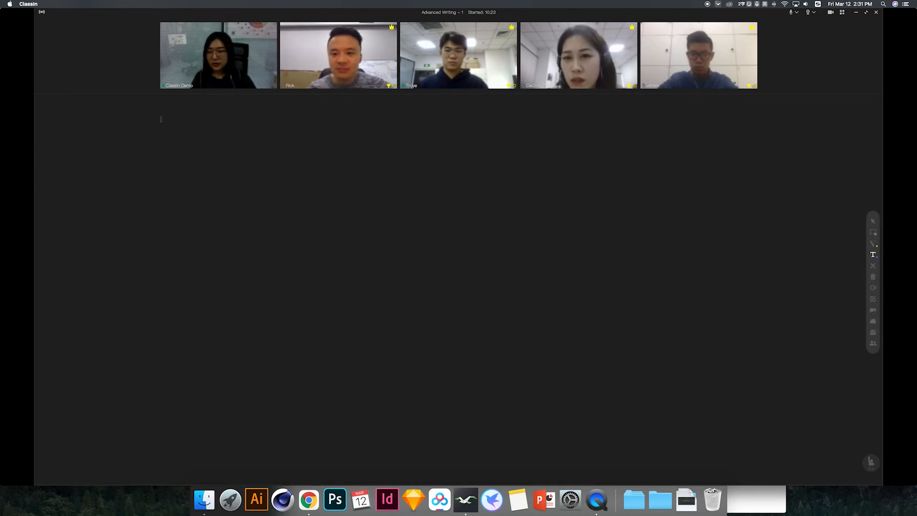
text(can try writing on the board~)
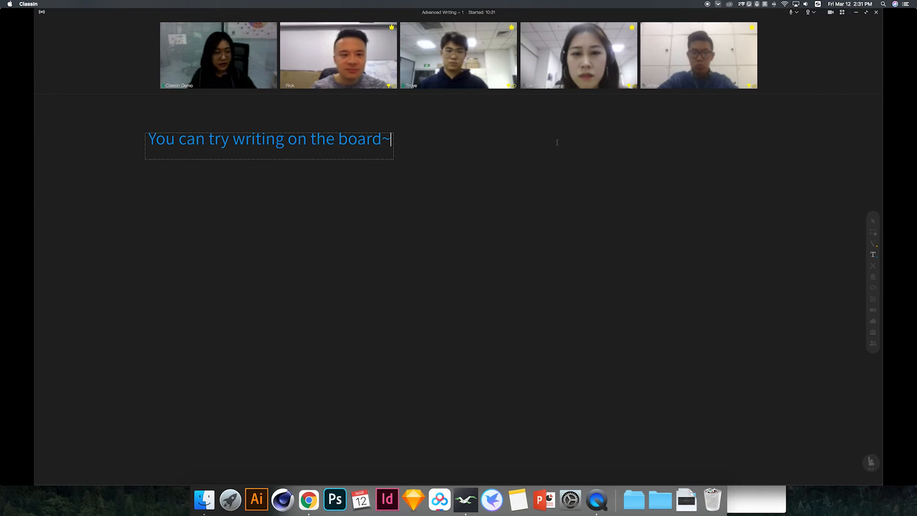
Write "Hello everyone!" in orange text on the empty right half of the blackboard.
click(872, 243)
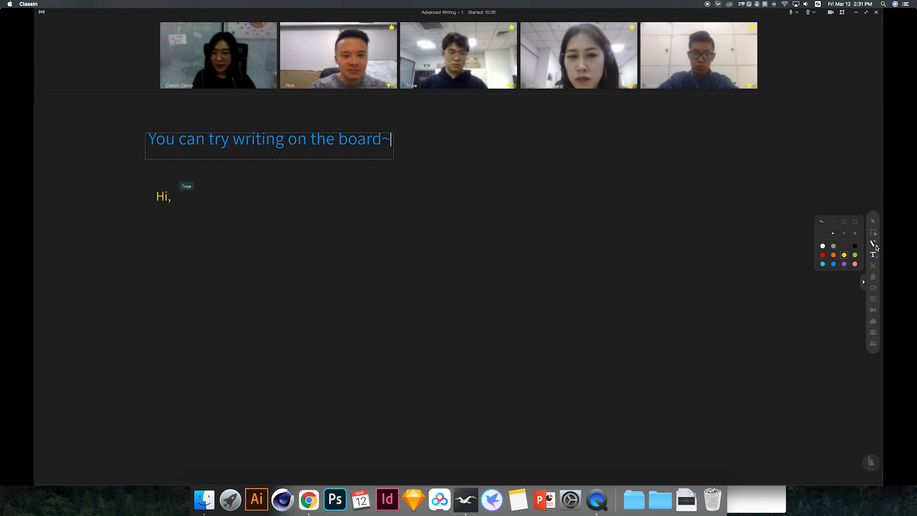
click(872, 254)
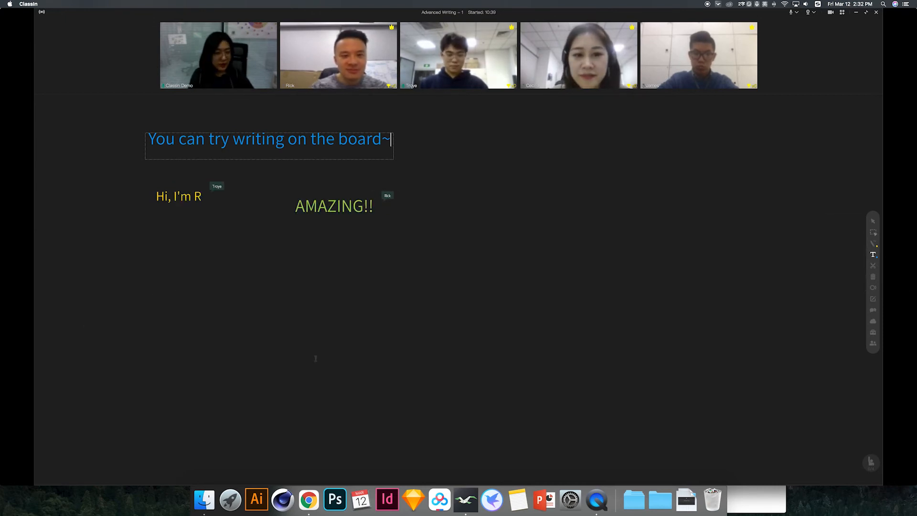
click(872, 254)
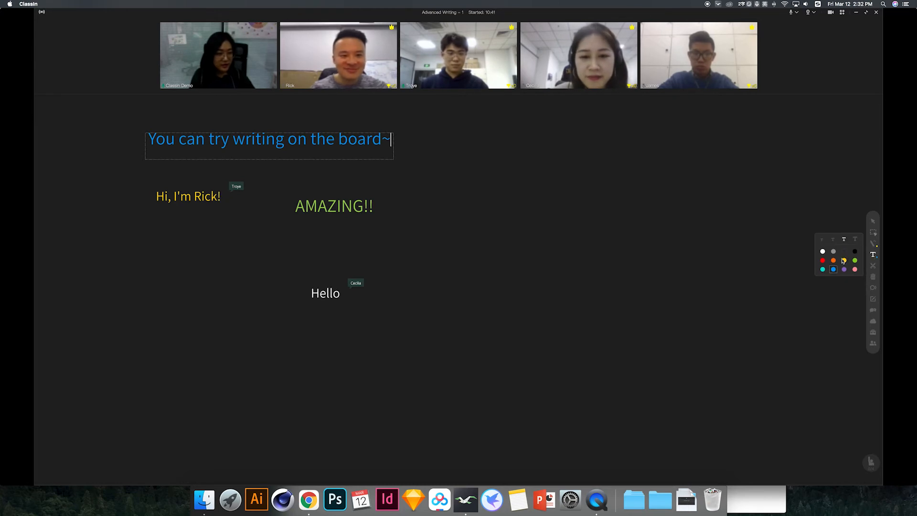
click(522, 267)
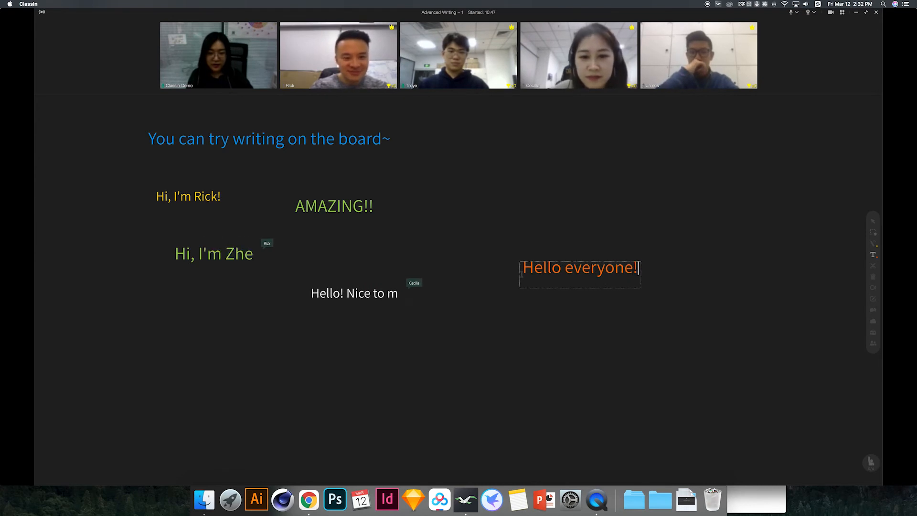
Bring up the individual authorization, microphone and trophy controls on the students' videos.
mouse_move(583, 58)
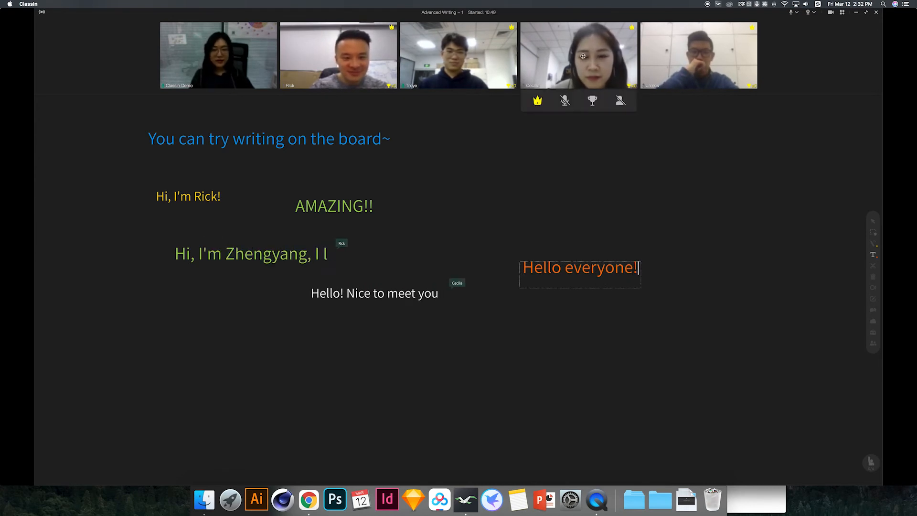
mouse_move(665, 67)
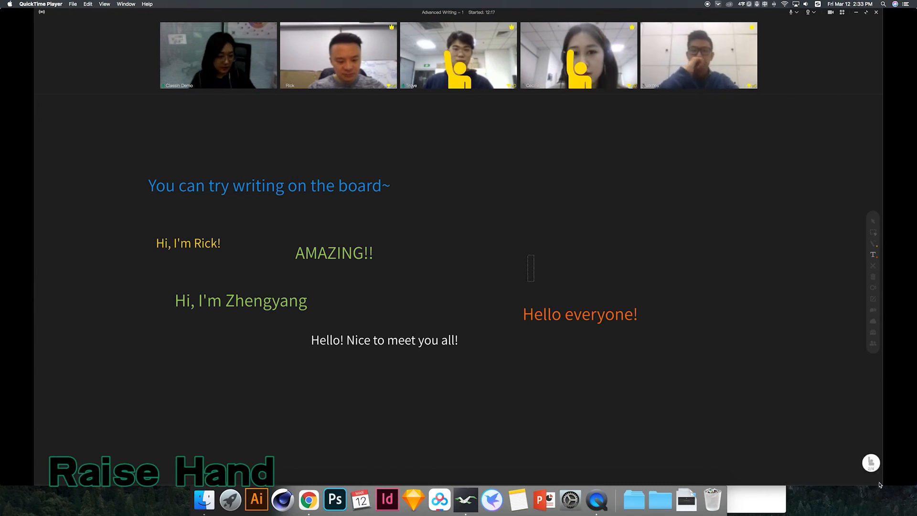
Check which students in the classroom have raised their hands.
click(870, 462)
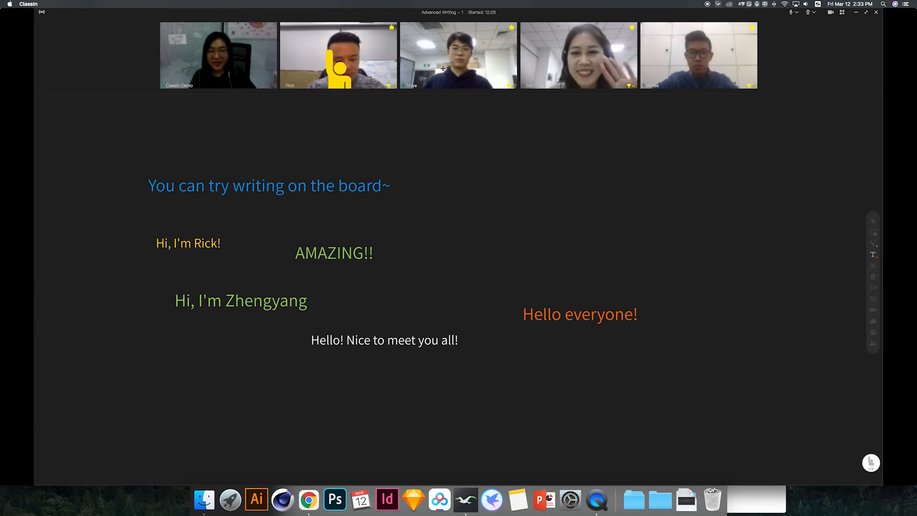
mouse_move(276, 60)
drag(345, 79, 344, 57)
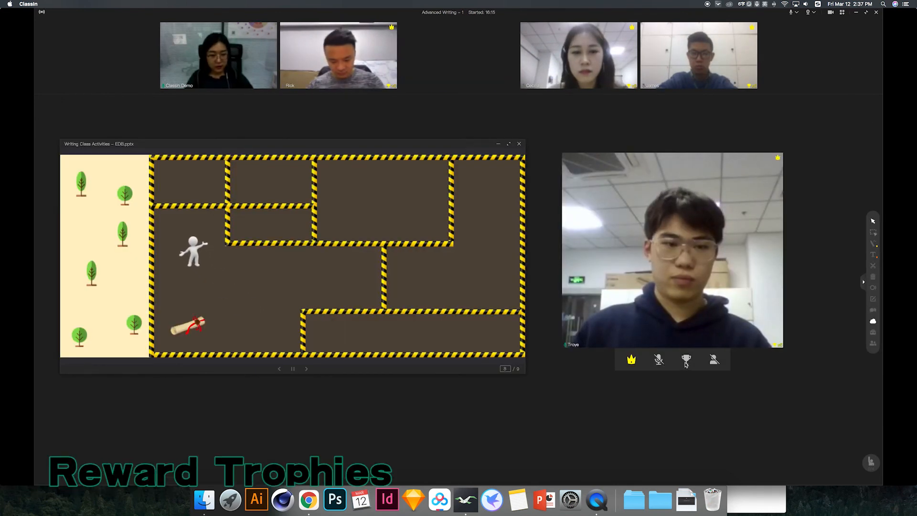
Reward the student shown beside the slides with a trophy and return the student's video to the empty seat.
click(687, 360)
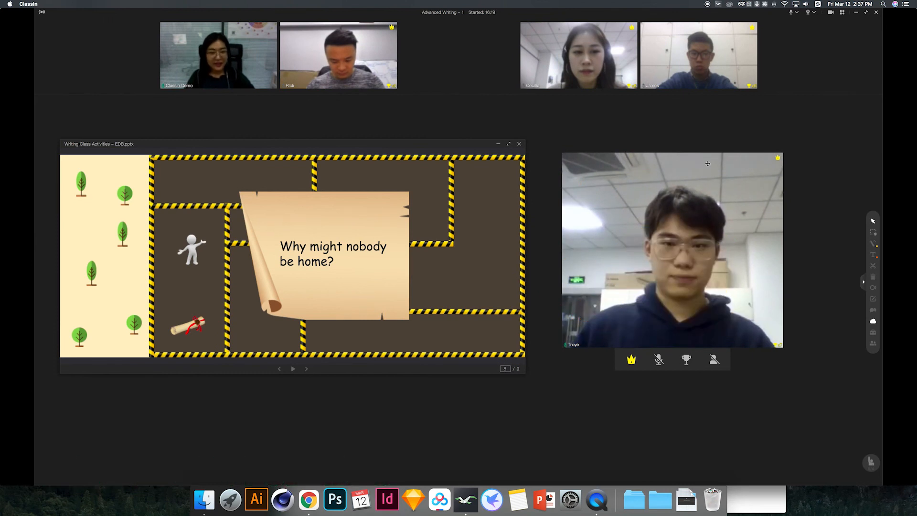
drag(653, 261, 458, 81)
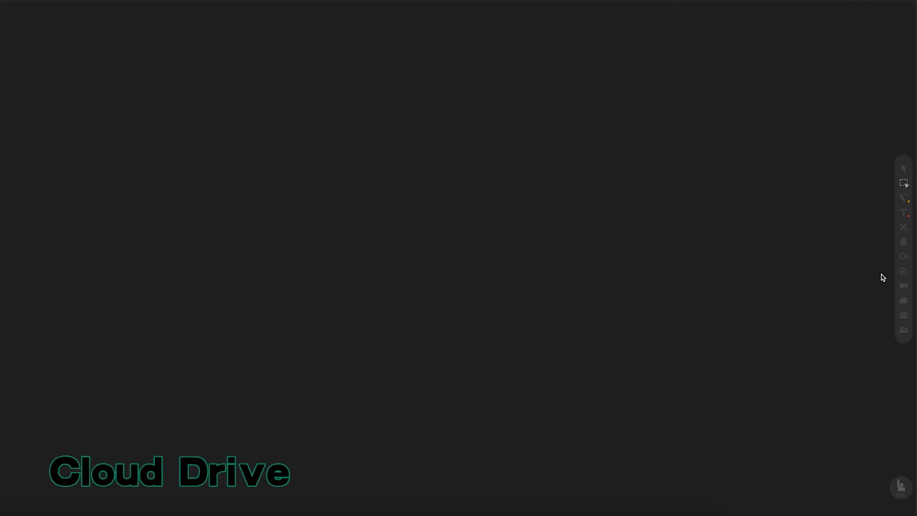
Browse the authorized courseware in the classroom cloud drive to the Week 1 folder of Grade 7 Critical Thinking.
click(904, 303)
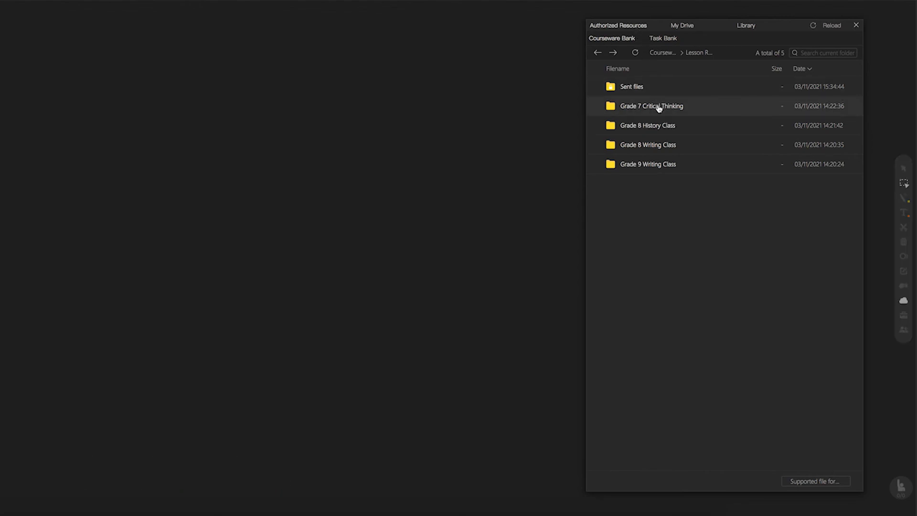
click(691, 107)
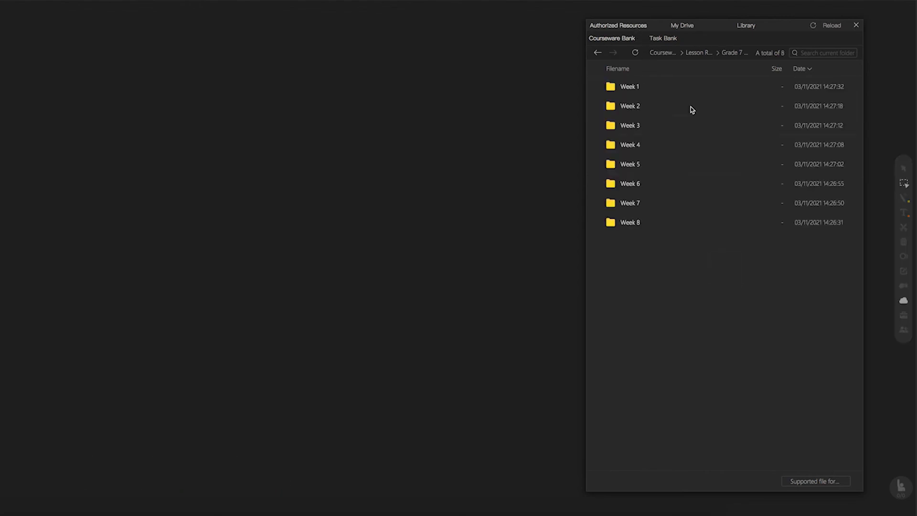
click(689, 90)
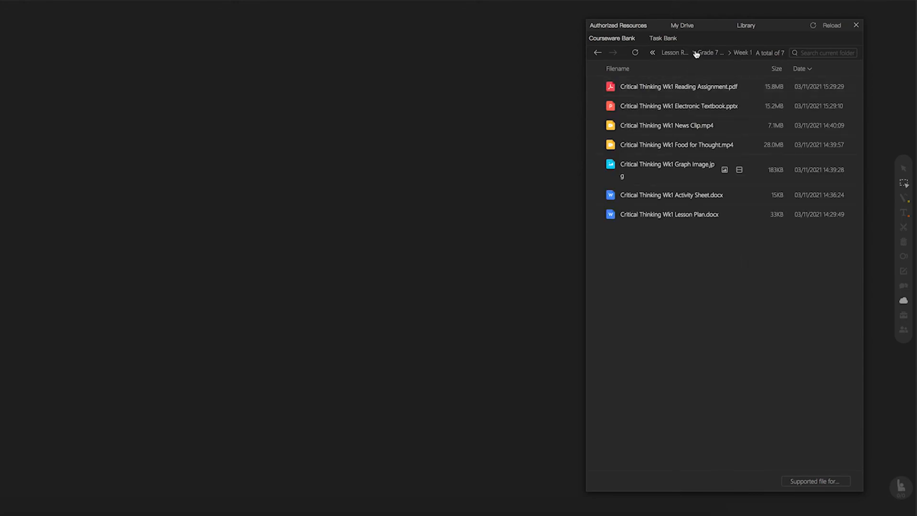
Open Writing Class Activities - EDB.pptx from the Grade 8 Writing Class folder in the personal drive.
click(690, 27)
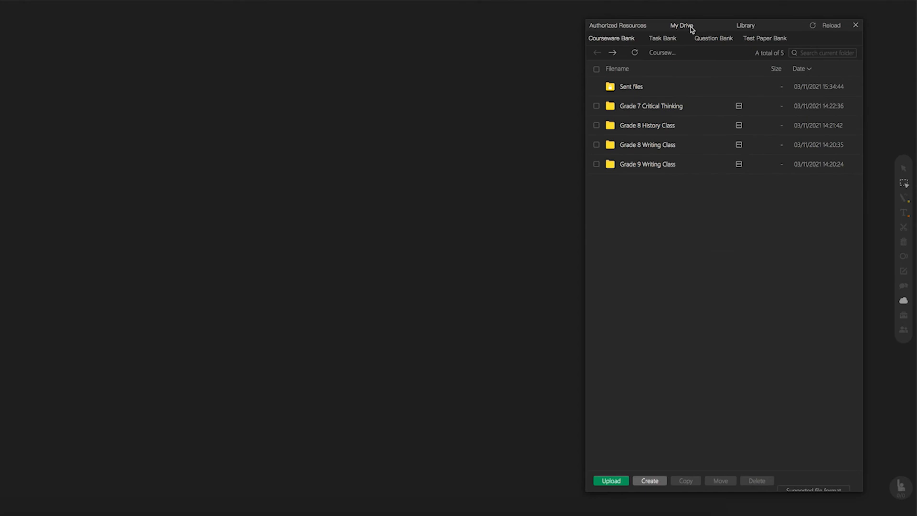
click(686, 142)
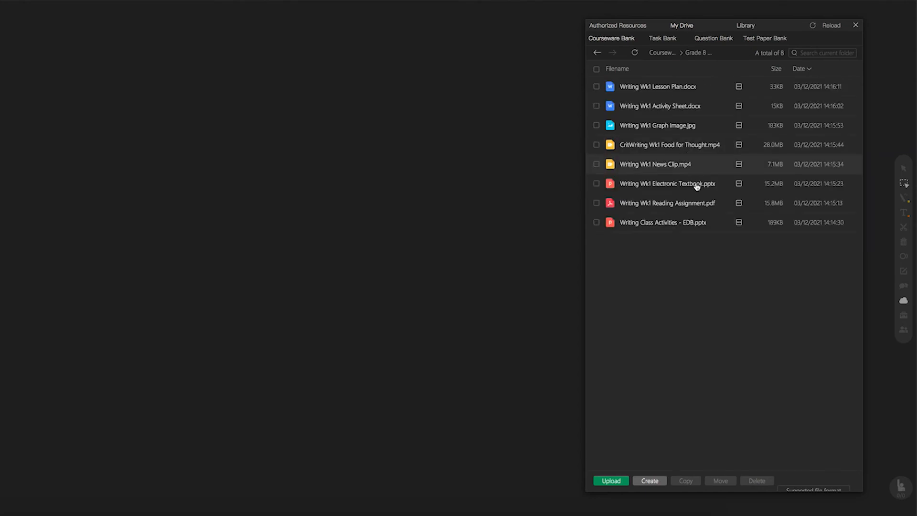
click(700, 223)
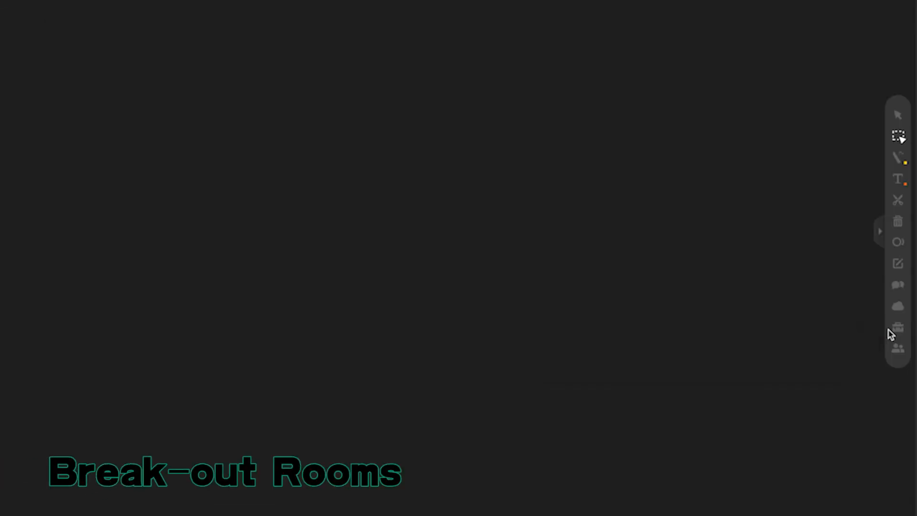
Set up breakout rooms with the Manual grouping method and two groups.
click(899, 329)
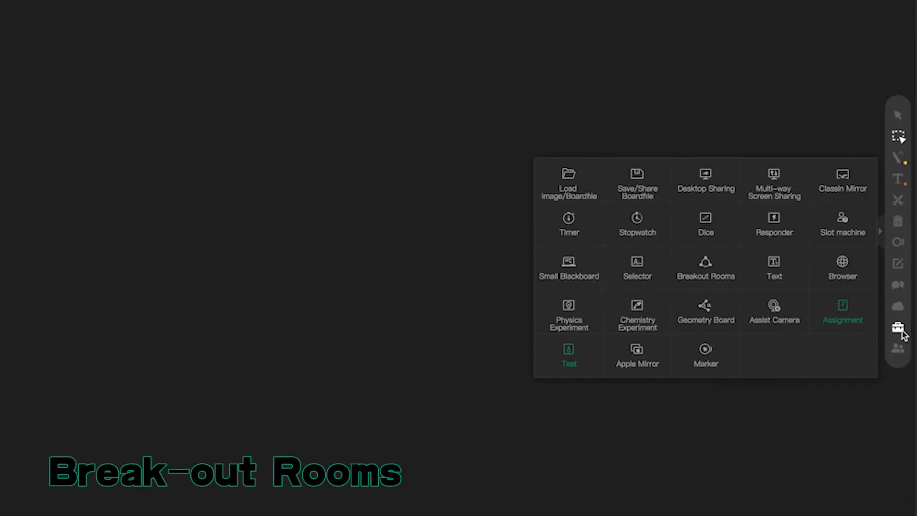
click(733, 285)
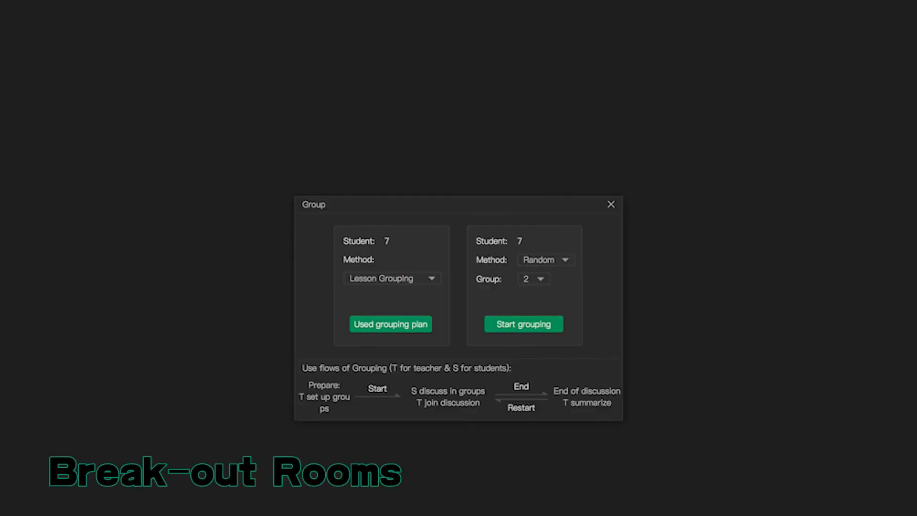
click(565, 262)
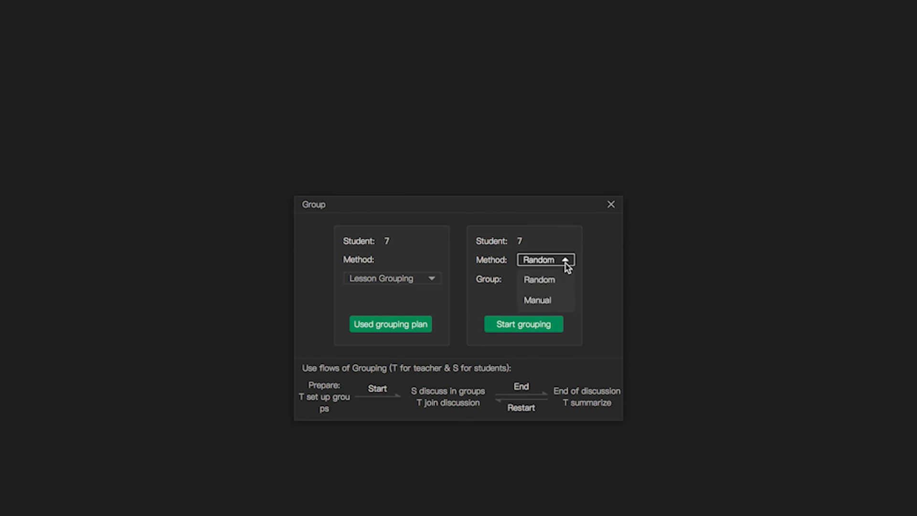
click(557, 301)
click(536, 324)
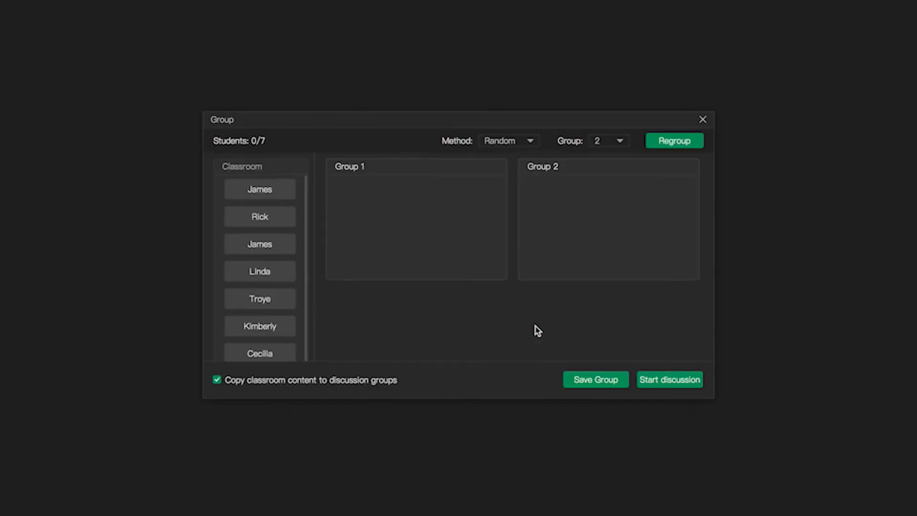
Distribute the first four listed students over both groups, moving the third one from Group 1 to Group 2.
drag(246, 188, 374, 196)
drag(293, 193, 554, 200)
drag(271, 194, 452, 203)
drag(256, 197, 370, 234)
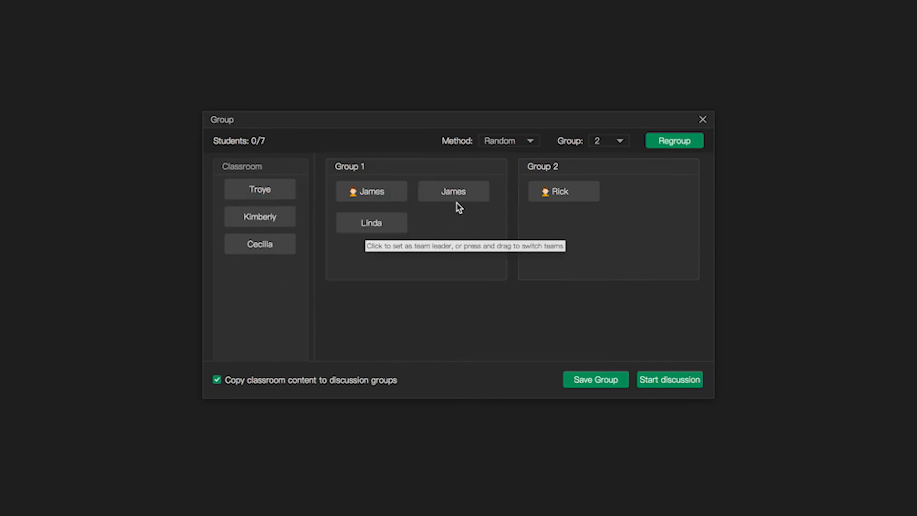
drag(461, 201, 652, 201)
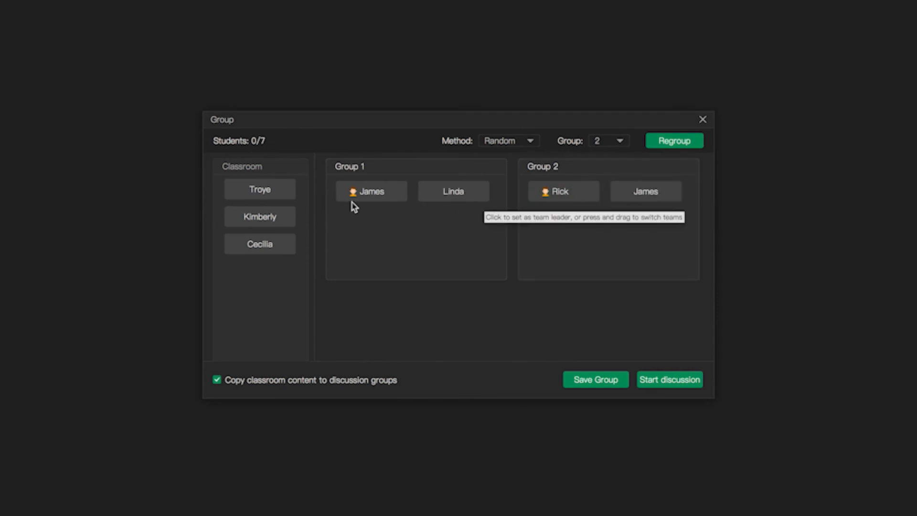
Assign the remaining students, the first two to Group 1 and the last one to Group 2.
drag(347, 226, 365, 228)
drag(279, 197, 461, 235)
drag(285, 200, 604, 269)
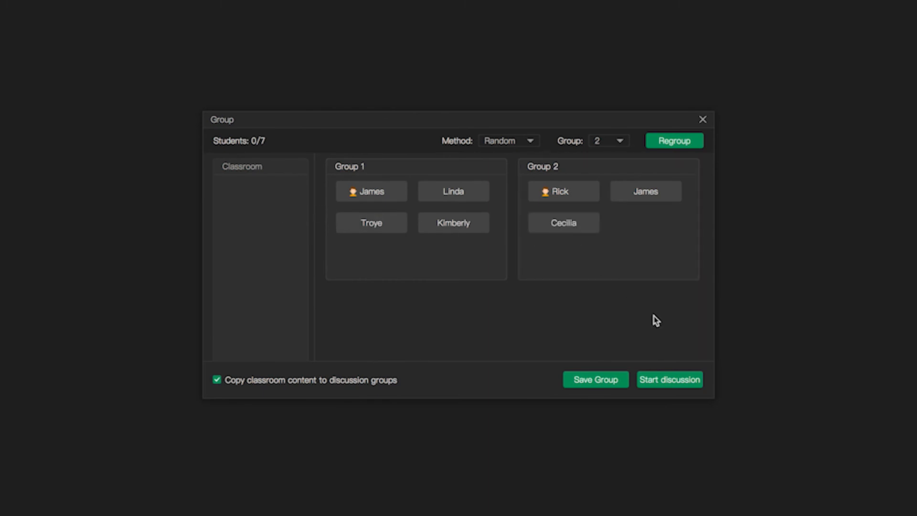
Start the discussion with classroom content copied to the groups and check the Observe options of Groups 1 and 2.
click(669, 381)
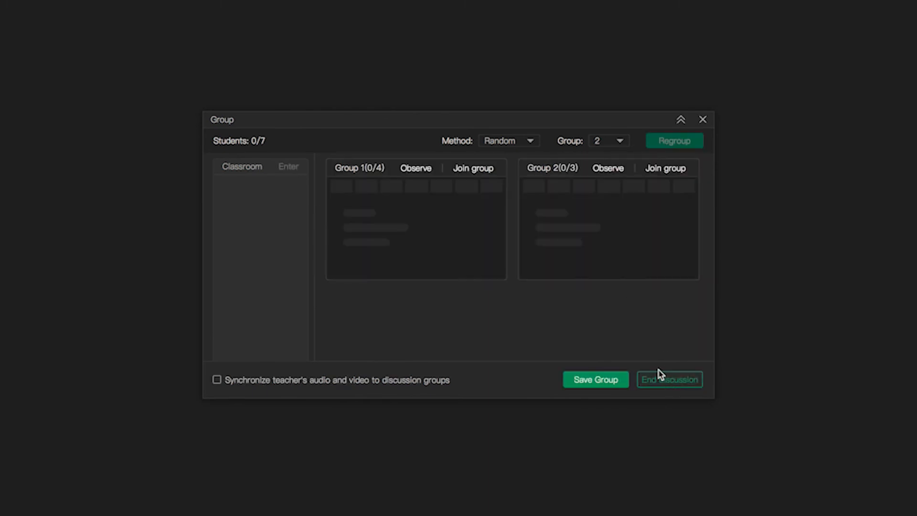
click(422, 172)
click(611, 170)
End the group discussion and close the breakout rooms, erasing the content of all discussion groups.
click(665, 385)
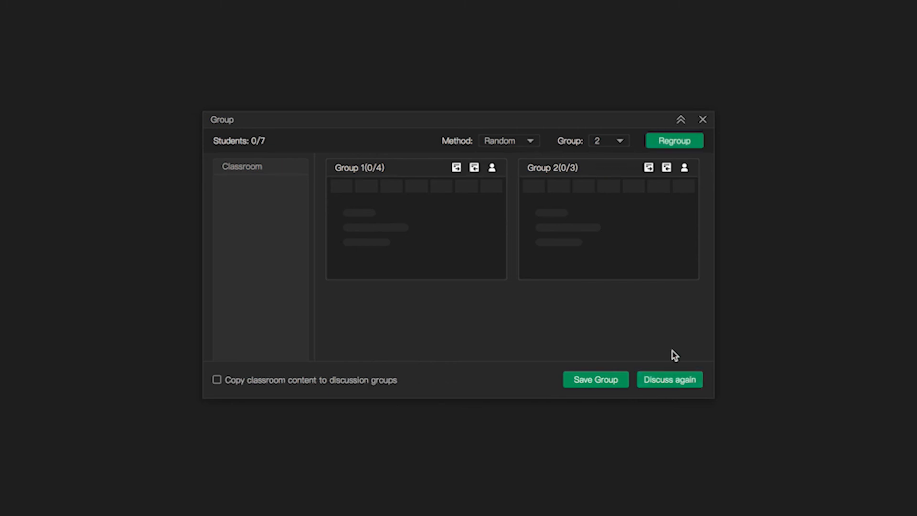
click(703, 120)
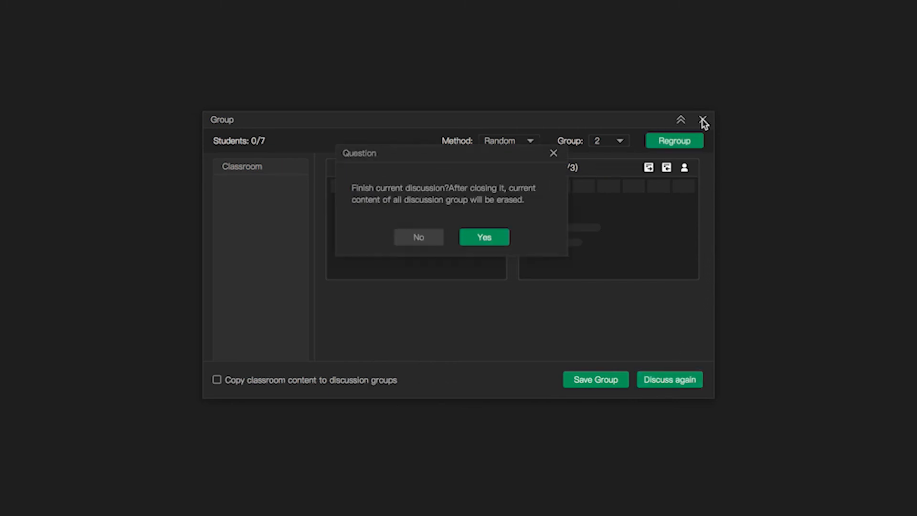
click(476, 239)
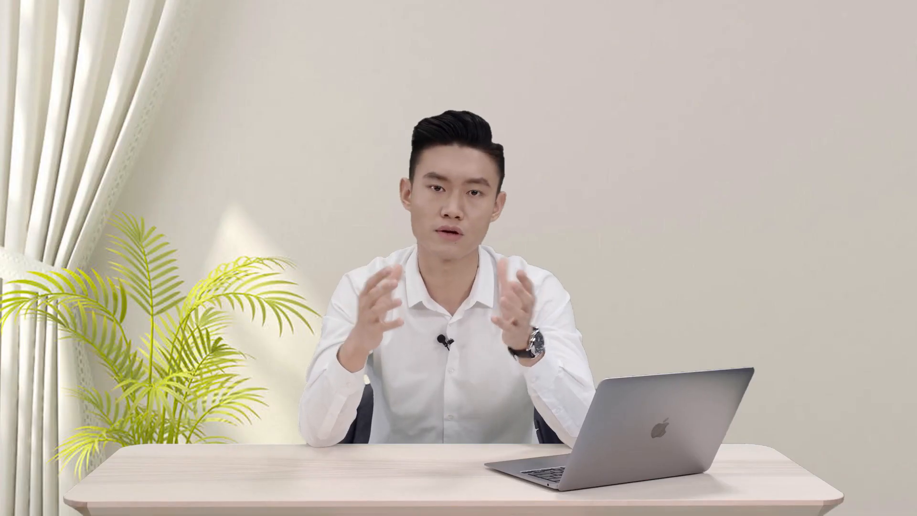